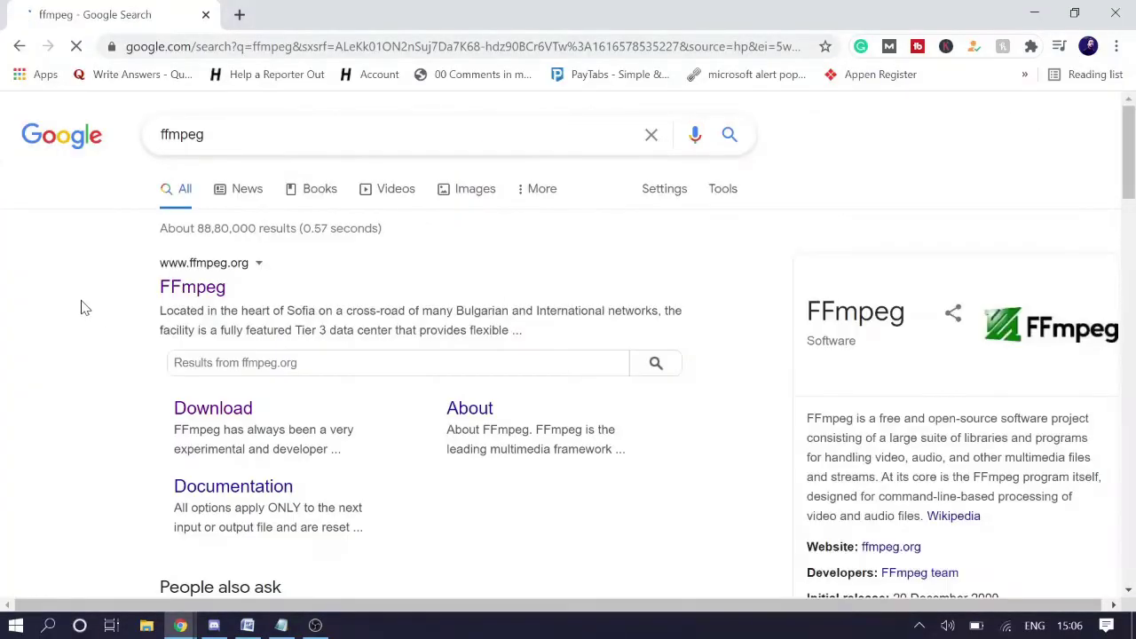
# Open the official FFmpeg website from the search results and go to its download page.
pyautogui.click(184, 290)
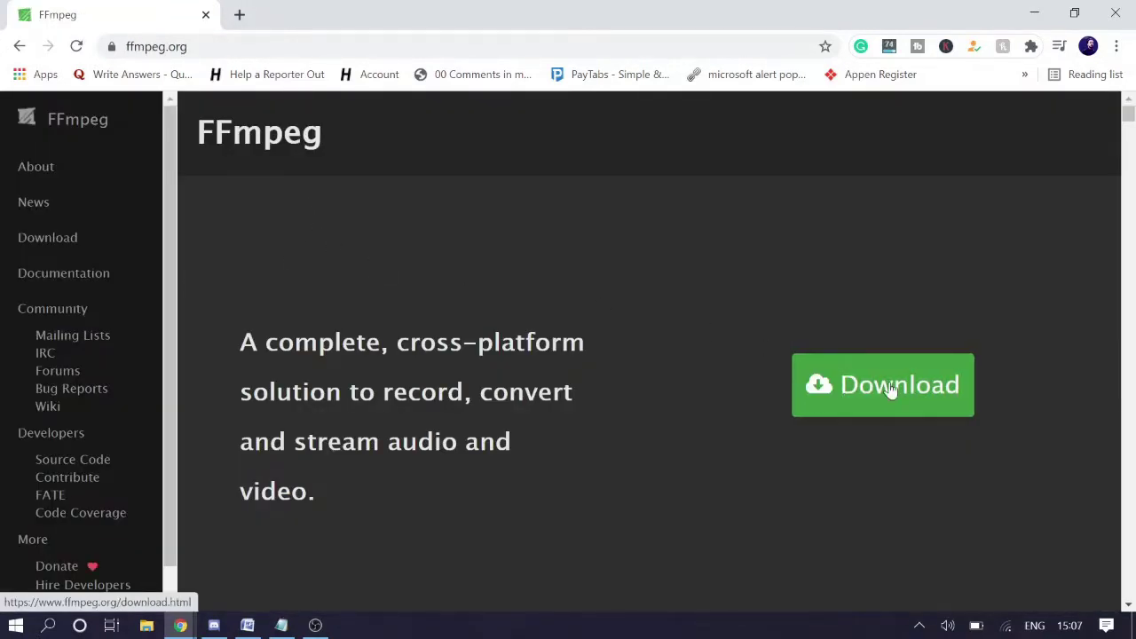
pyautogui.click(888, 394)
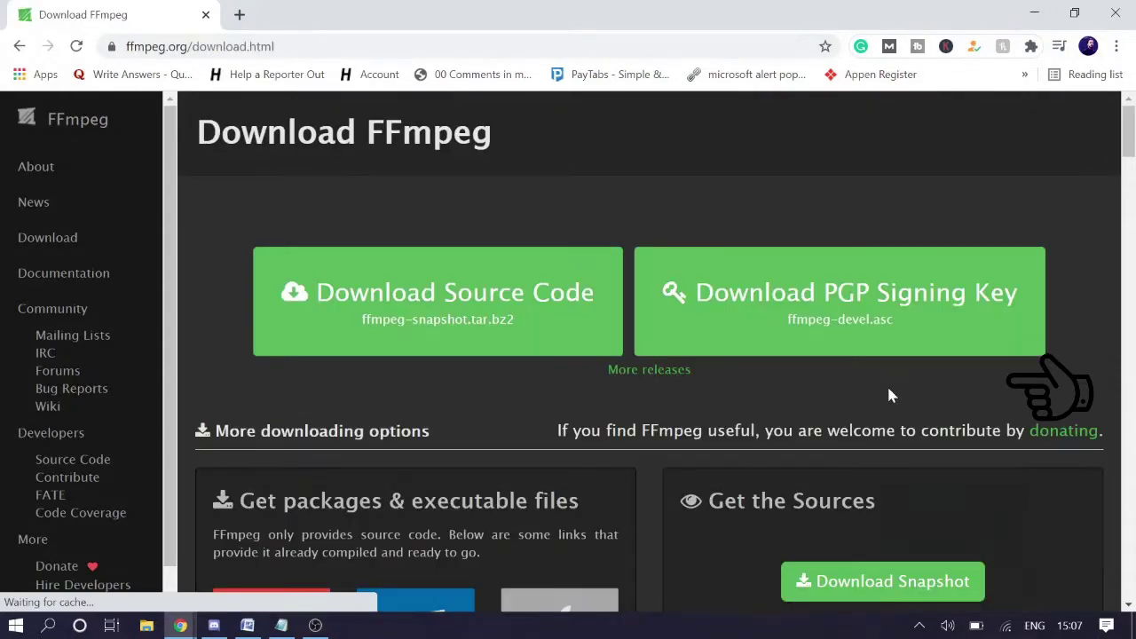
pyautogui.scroll(-3, 506, 274)
pyautogui.scroll(2, 503, 262)
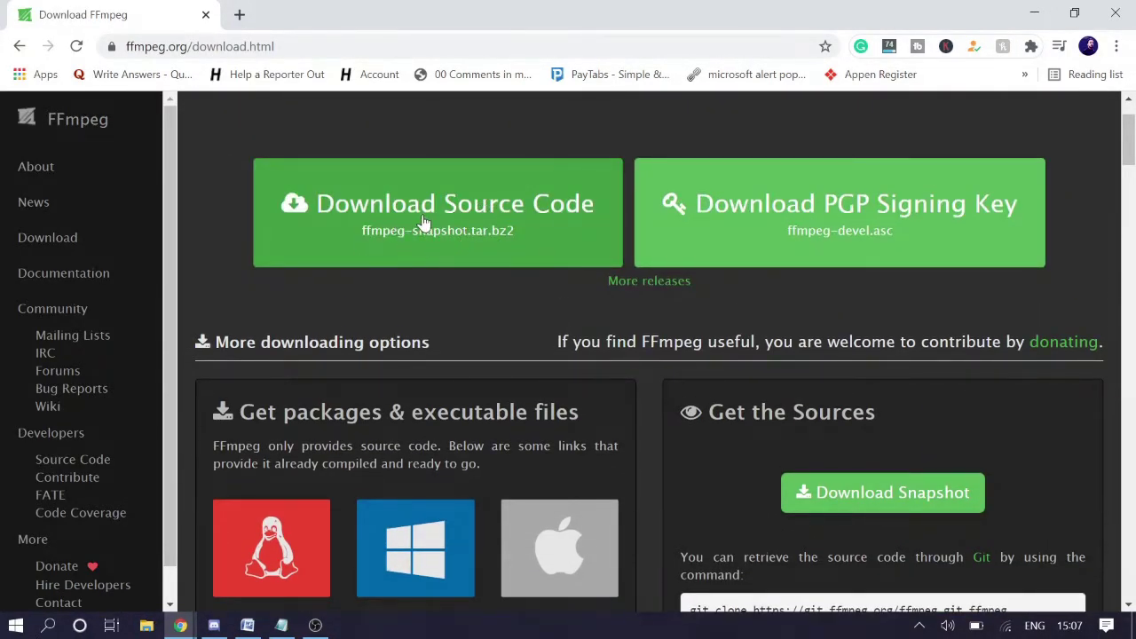
# Choose the Windows executable packages for FFmpeg and open the Windows builds from gyan.dev.
pyautogui.scroll(-2, 496, 233)
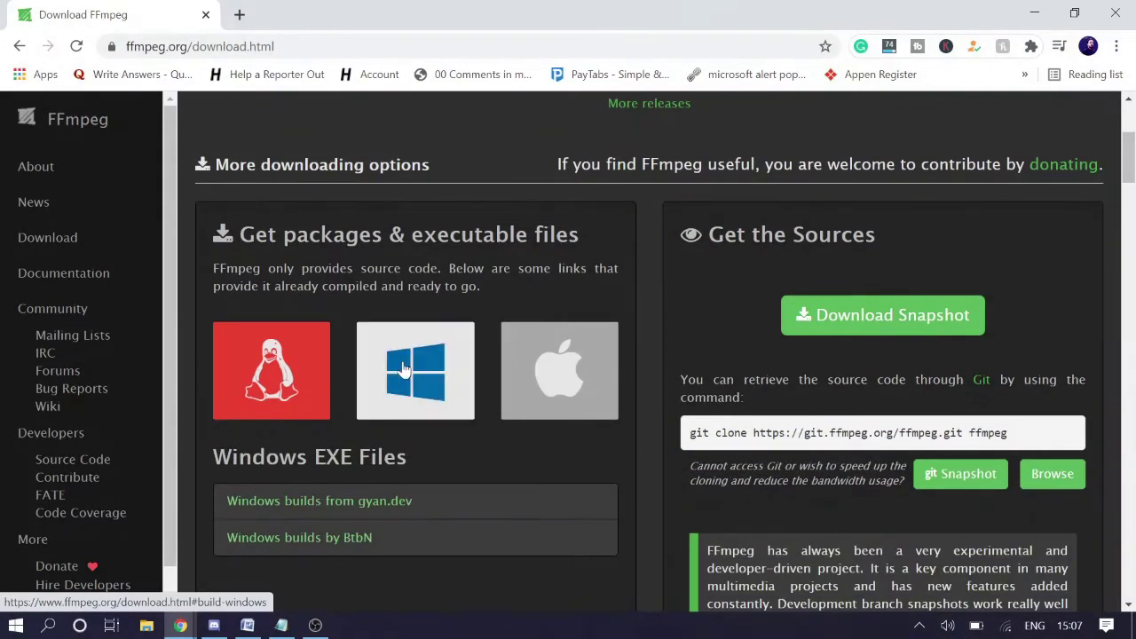
pyautogui.moveTo(239, 391)
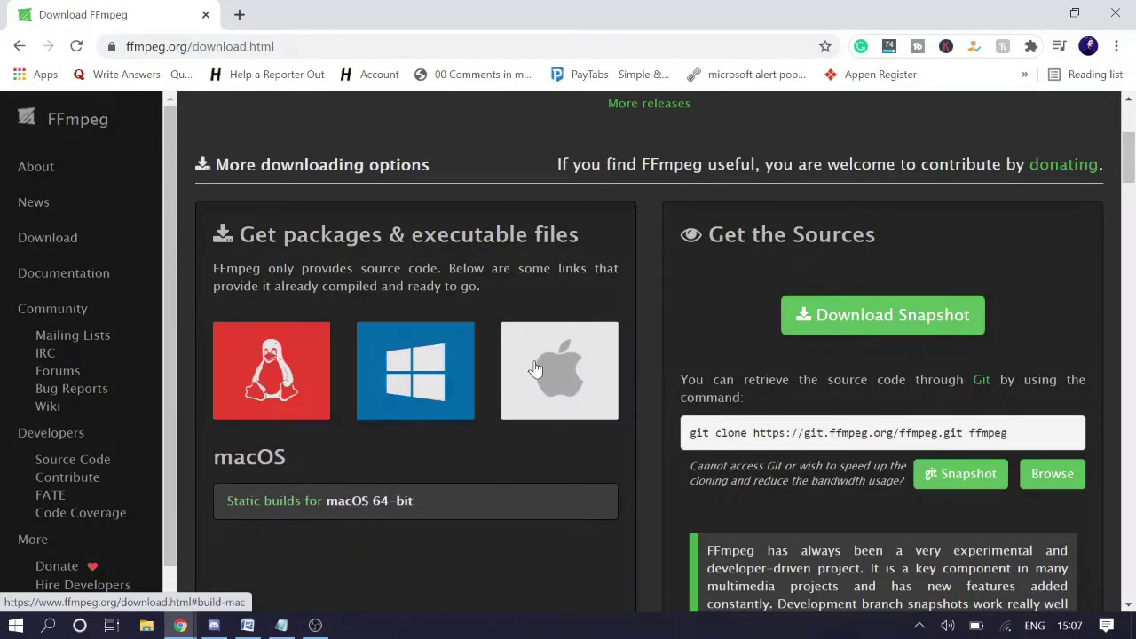
pyautogui.moveTo(378, 416)
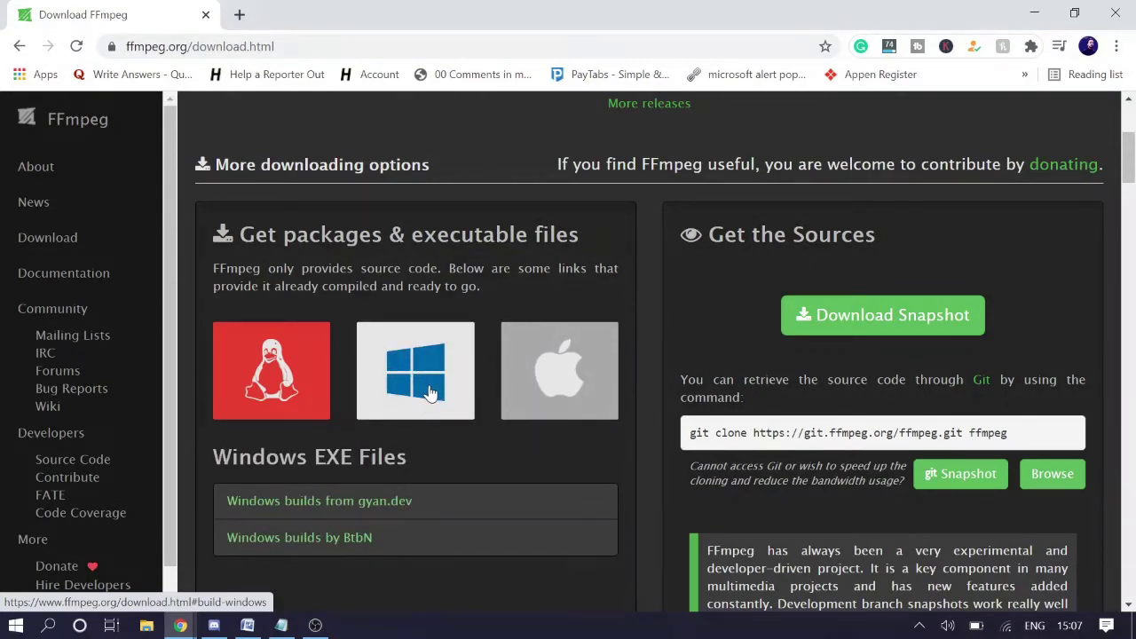
pyautogui.moveTo(557, 382)
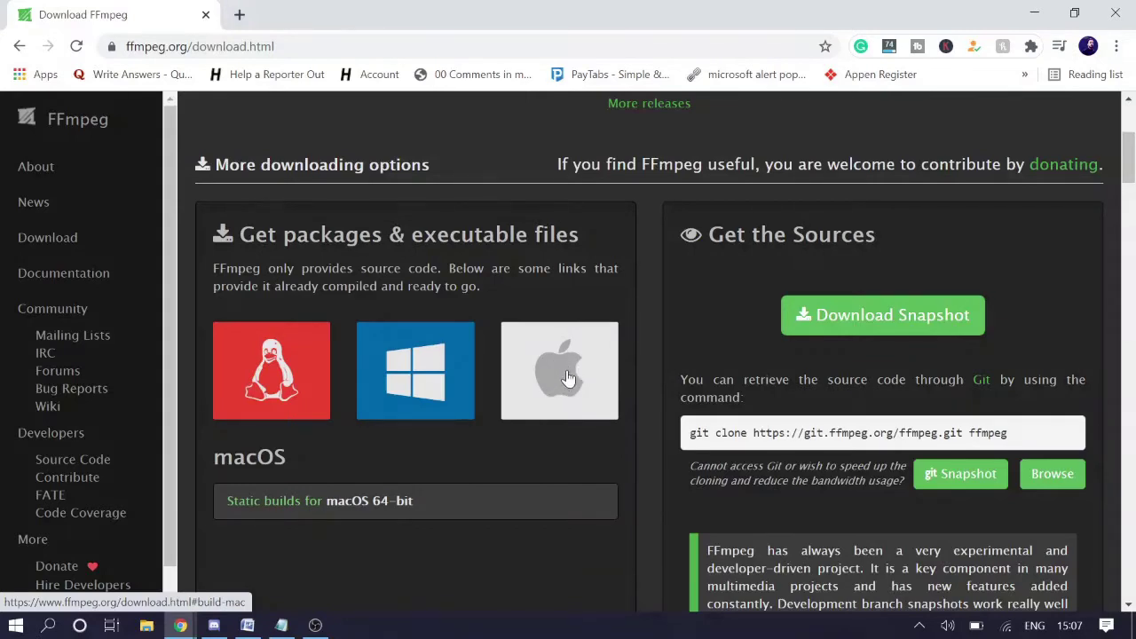
pyautogui.moveTo(432, 381)
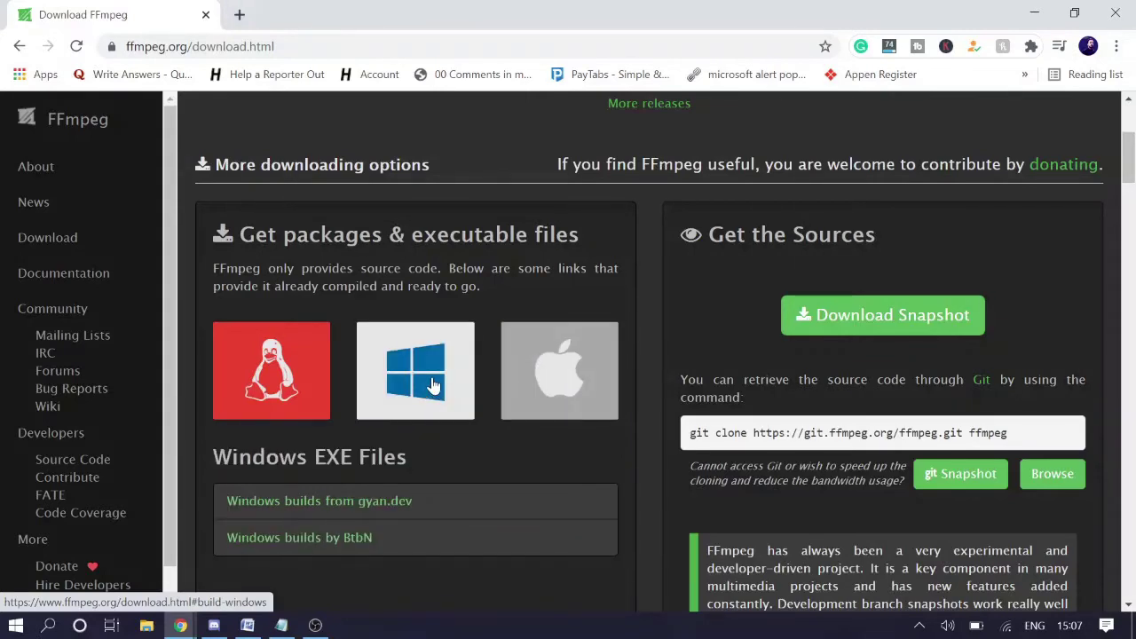
pyautogui.click(425, 373)
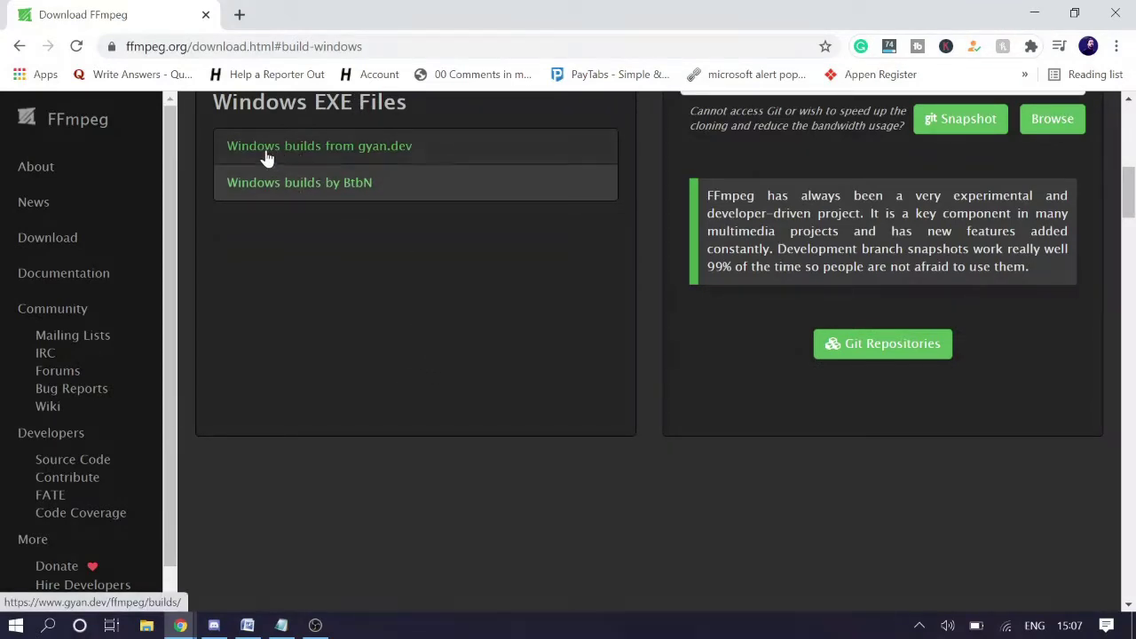
pyautogui.click(346, 152)
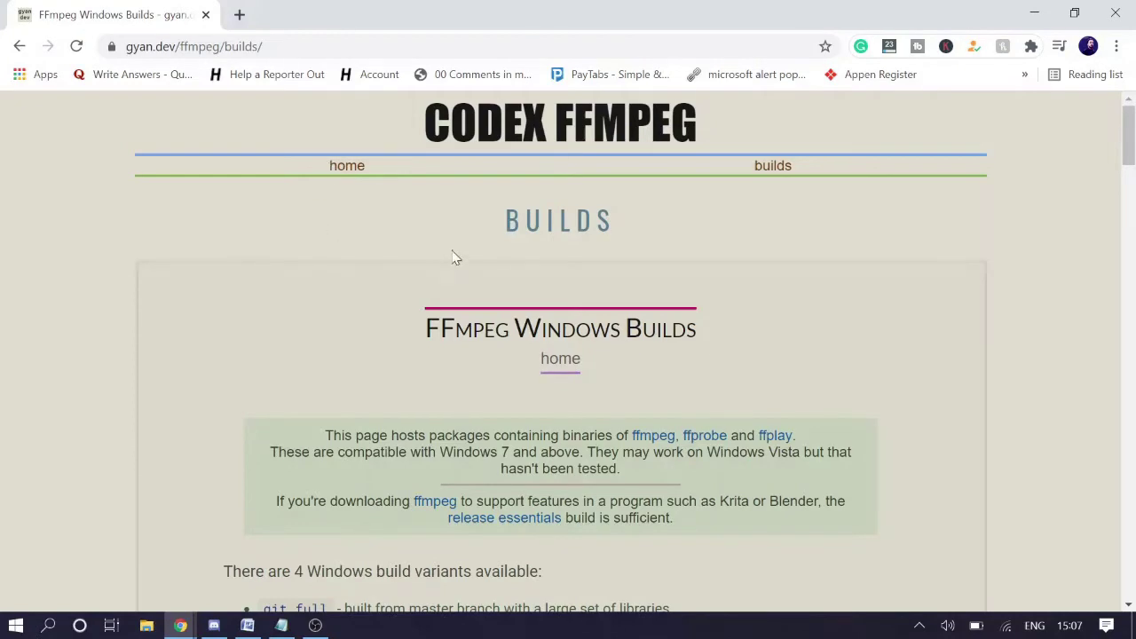
# Start downloading ffmpeg-git-full.7z from the git build links and cancel the running download.
pyautogui.scroll(-2, 452, 252)
pyautogui.scroll(2, 451, 252)
pyautogui.scroll(-3, 418, 183)
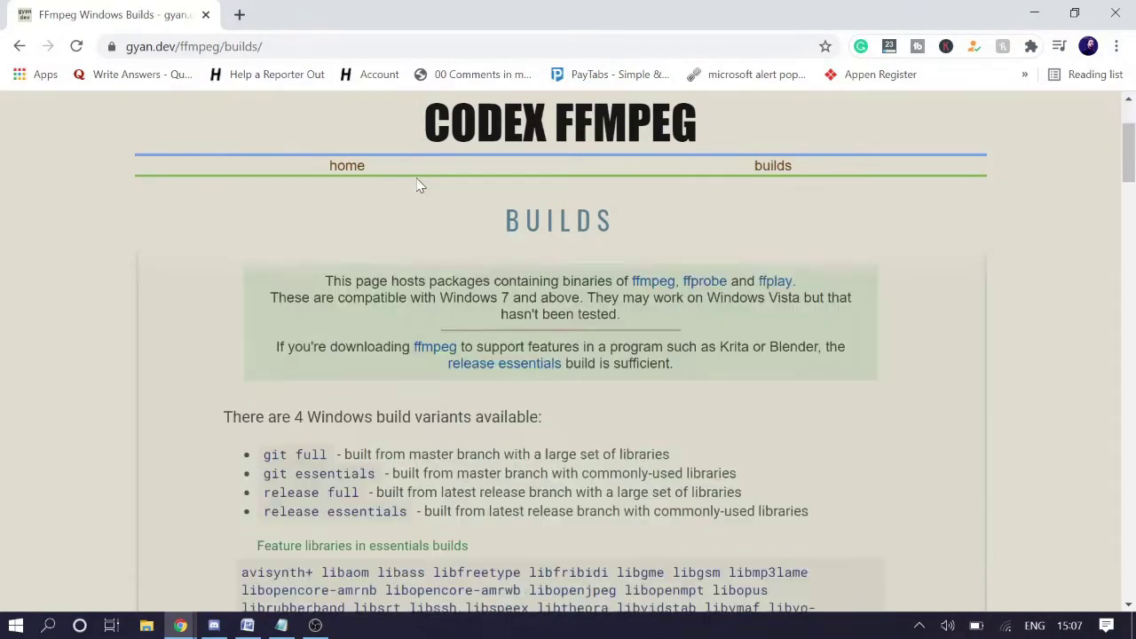
pyautogui.scroll(-10, 388, 328)
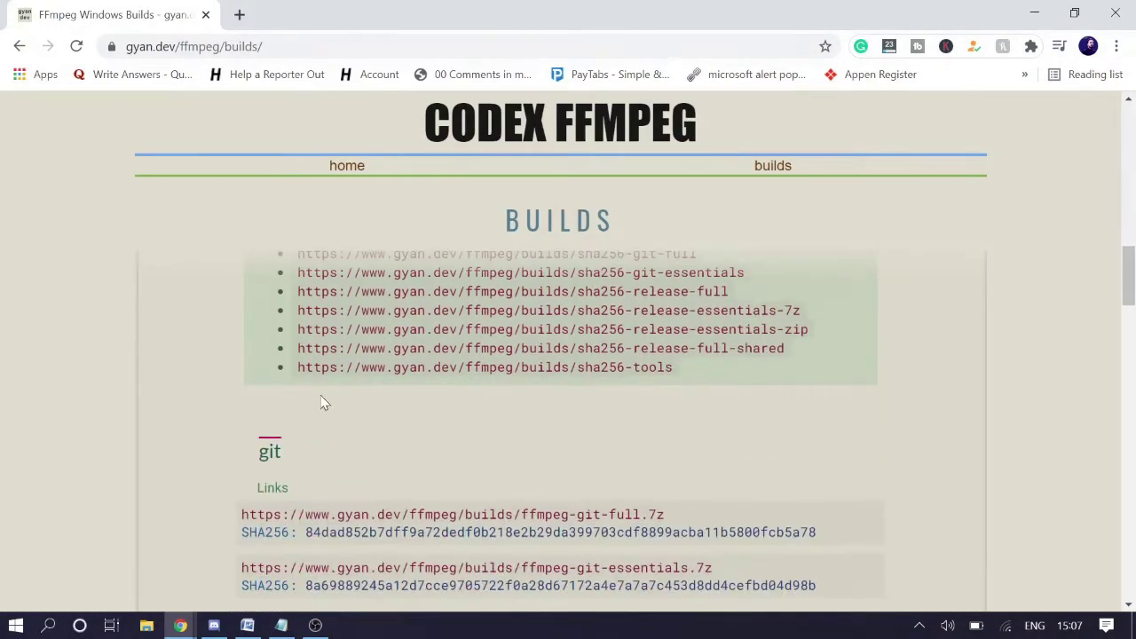
pyautogui.scroll(-1, 291, 451)
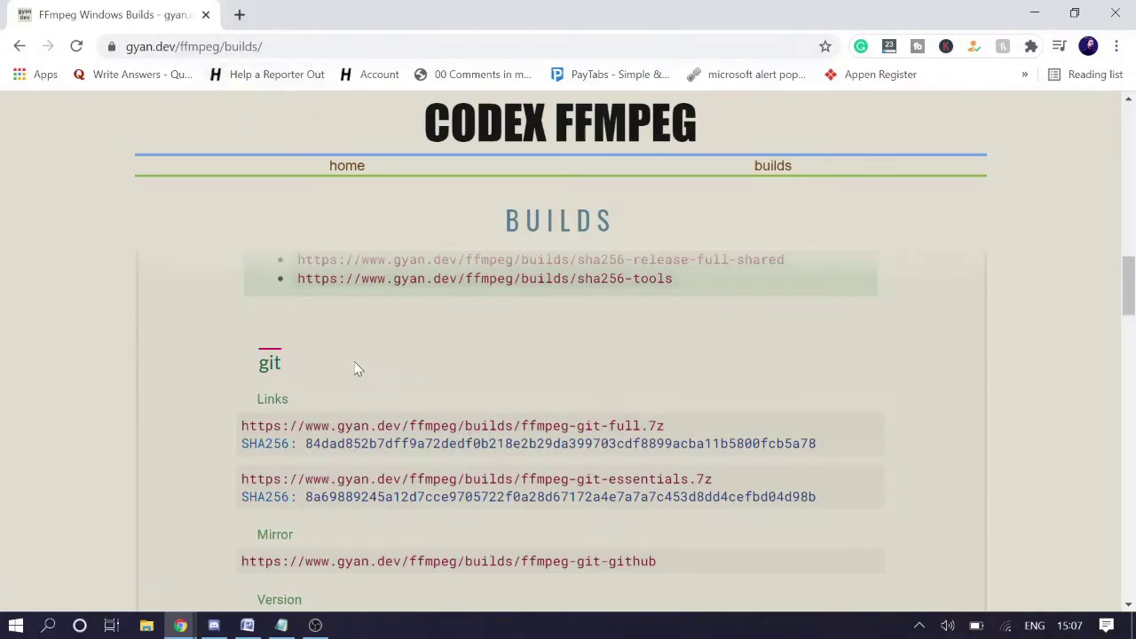
pyautogui.click(365, 432)
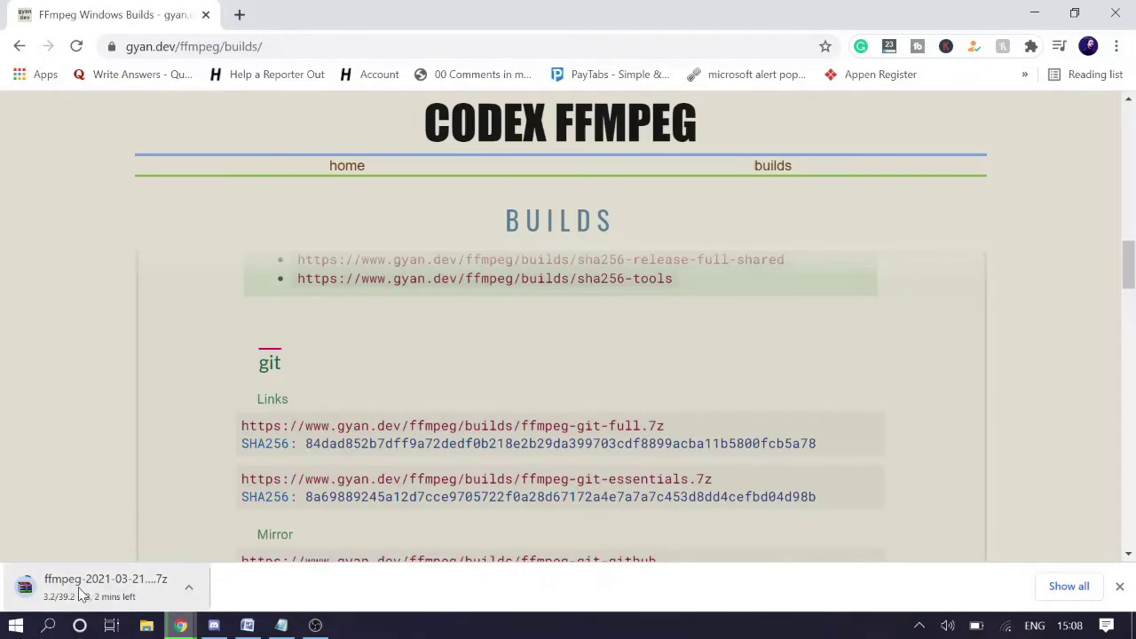
pyautogui.rightClick(87, 584)
pyautogui.click(135, 566)
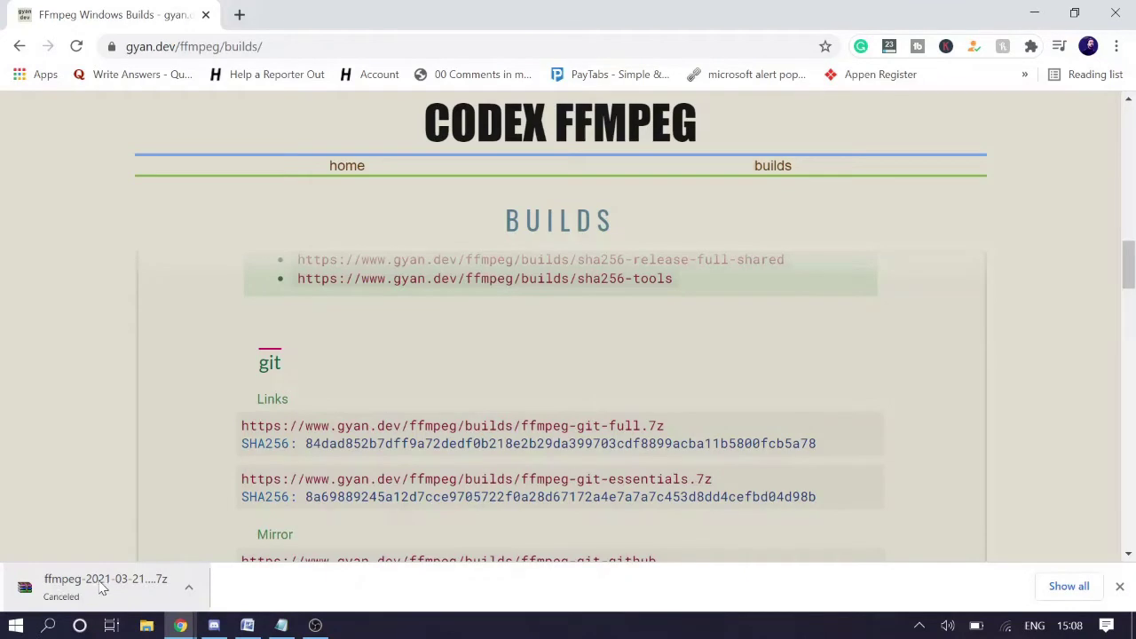
# Switch to File Explorer and locate the FFmpeg full_build.7z archive in the Downloads folder.
pyautogui.click(145, 626)
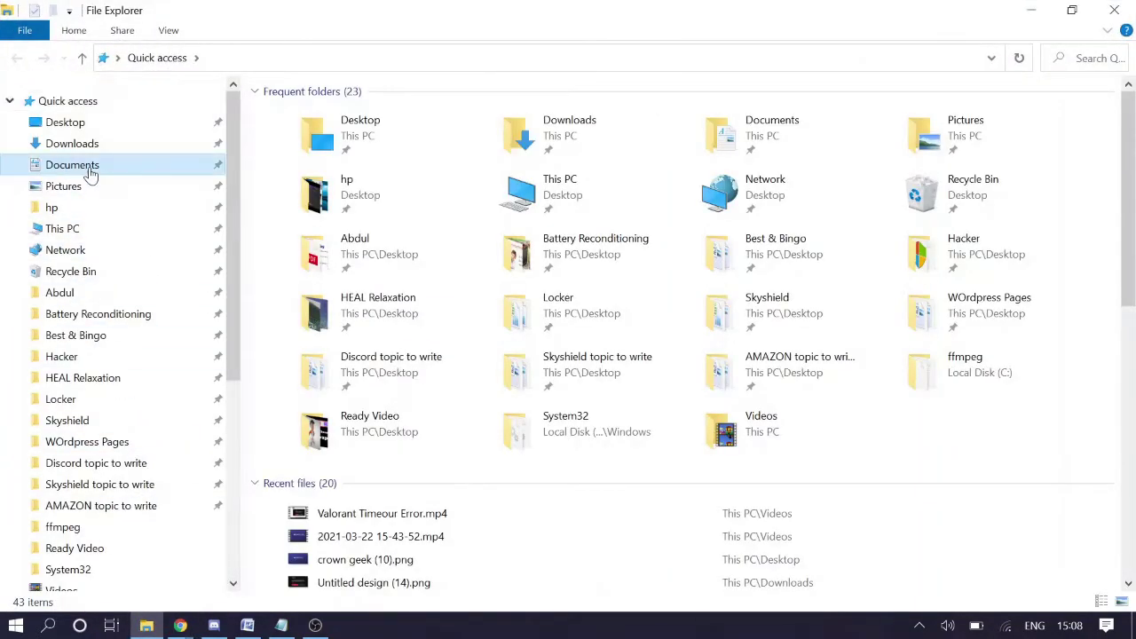
pyautogui.click(88, 166)
pyautogui.click(91, 146)
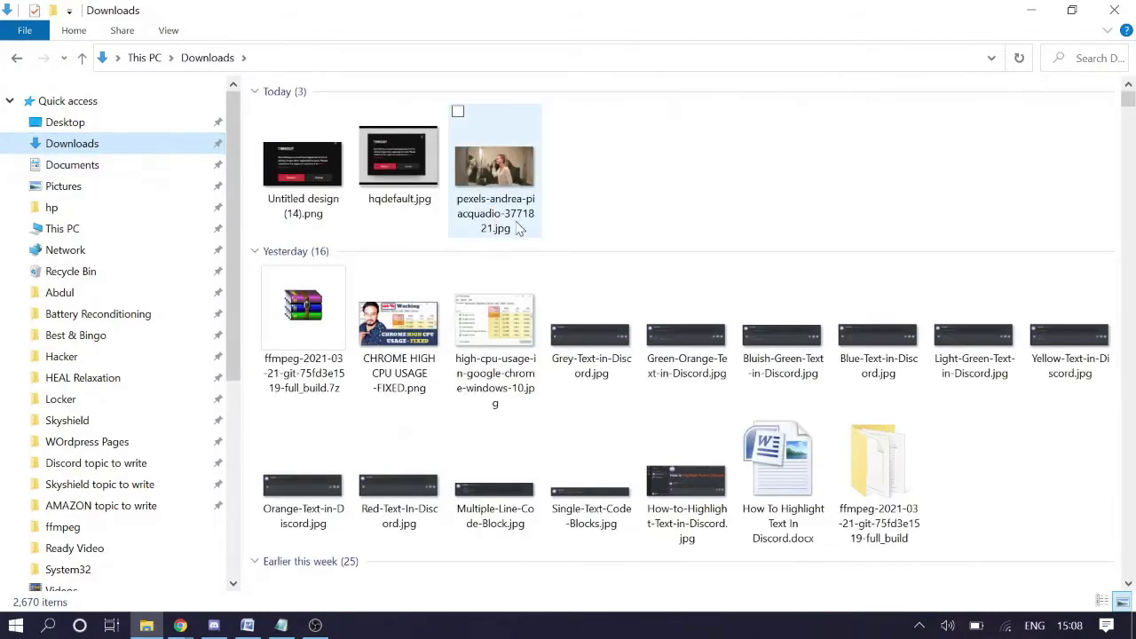
pyautogui.scroll(-5, 546, 250)
pyautogui.scroll(6, 545, 250)
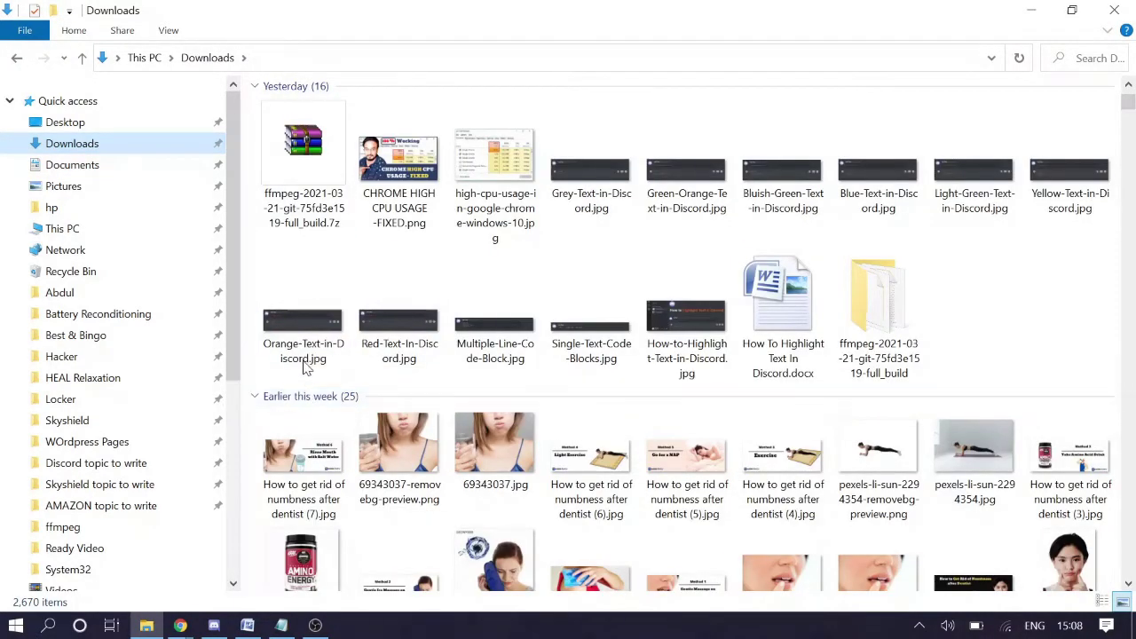
pyautogui.scroll(2, 328, 266)
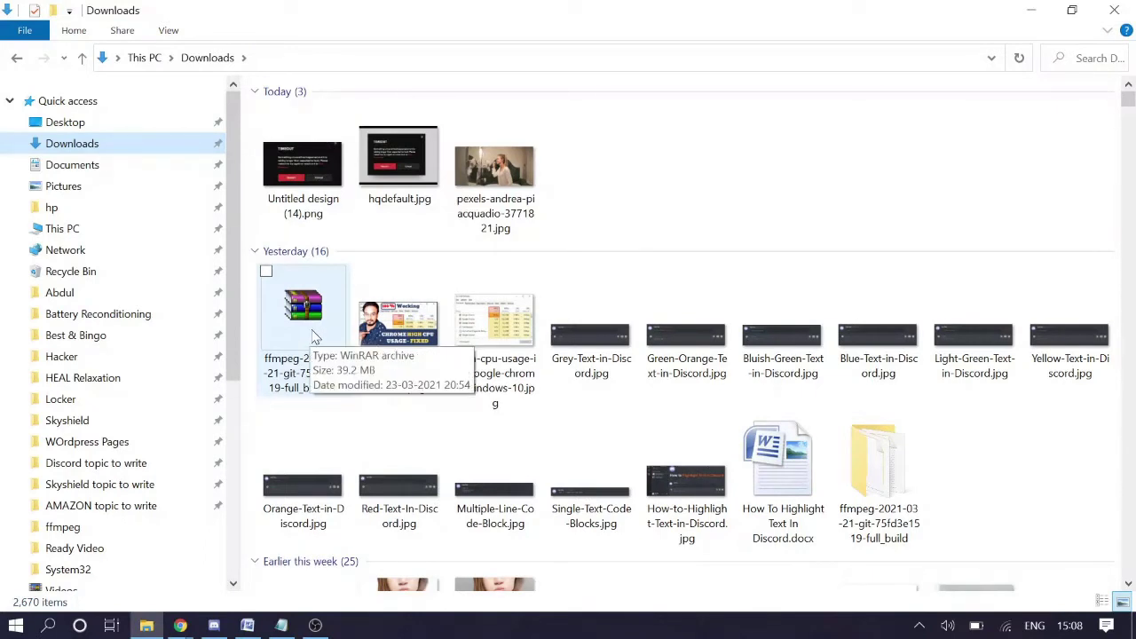
# Extract the FFmpeg full_build.7z archive to the root of Local Disk (C:).
pyautogui.click(301, 325)
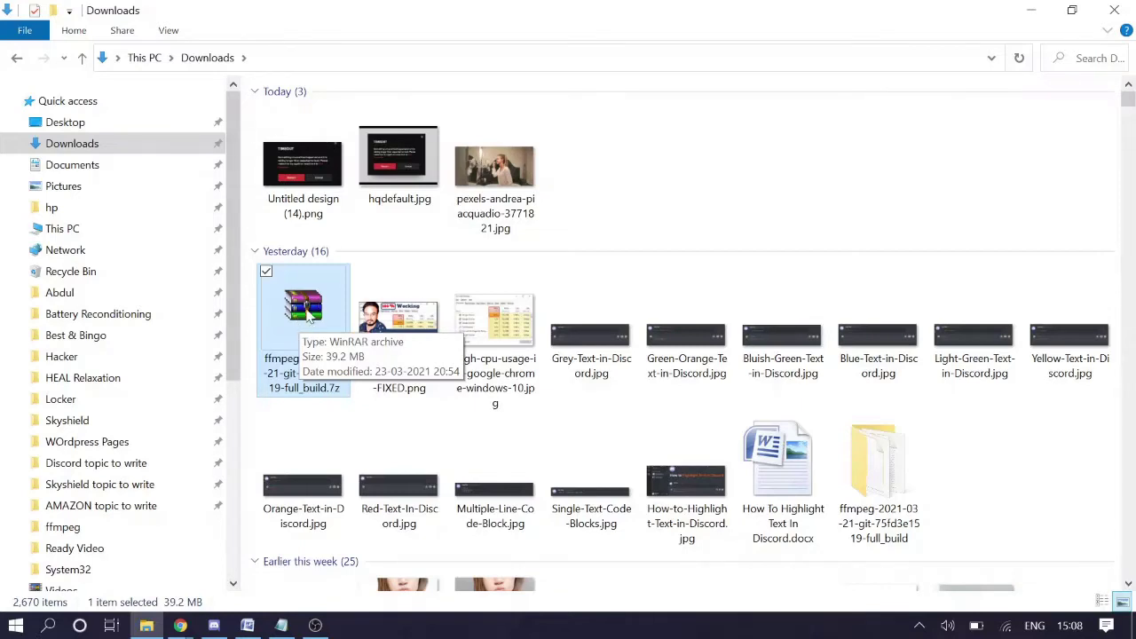
pyautogui.rightClick(307, 318)
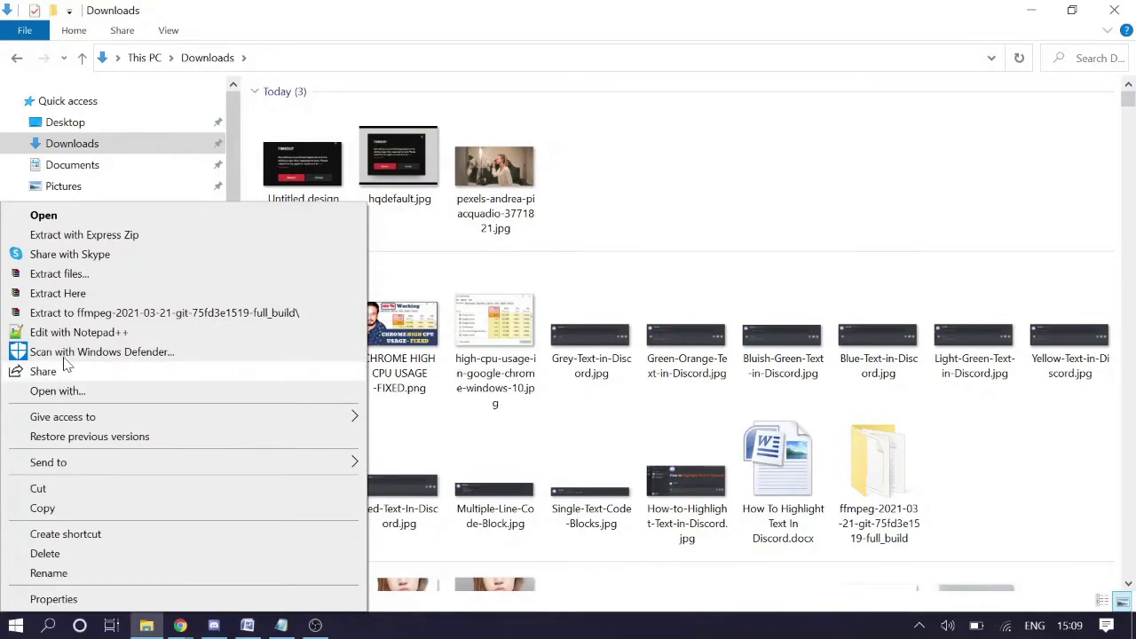
pyautogui.click(88, 281)
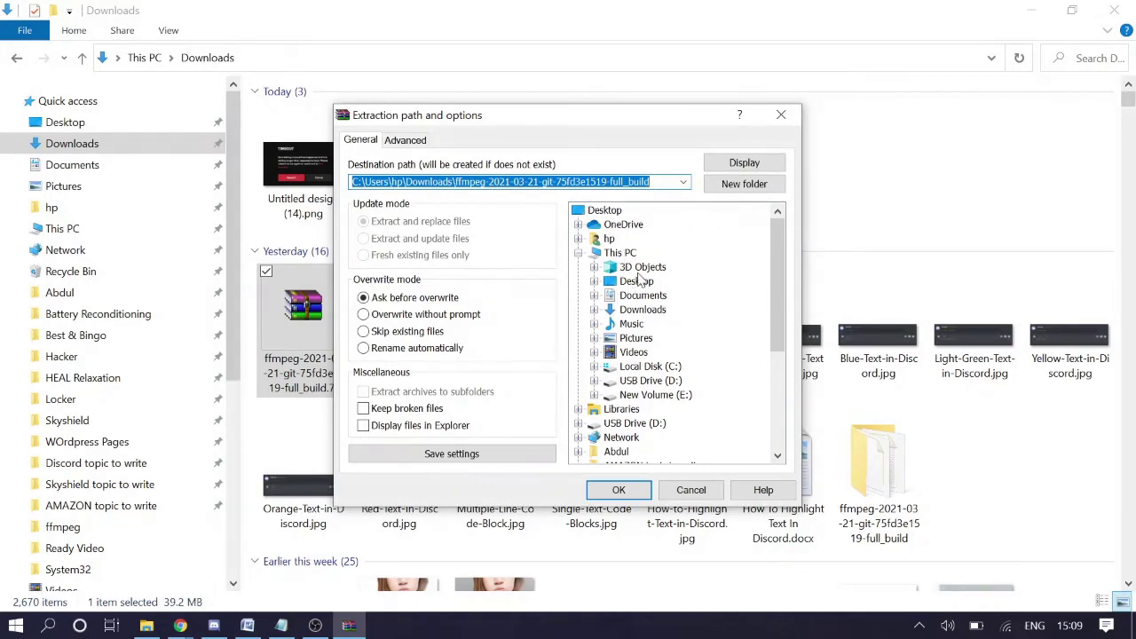
pyautogui.click(652, 366)
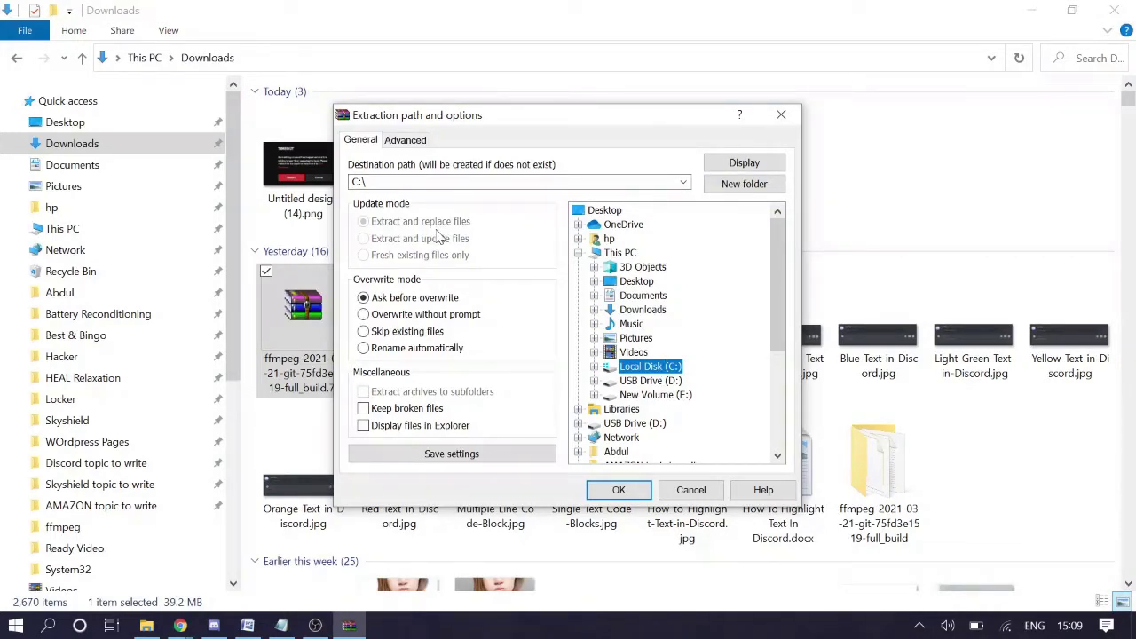
pyautogui.click(631, 491)
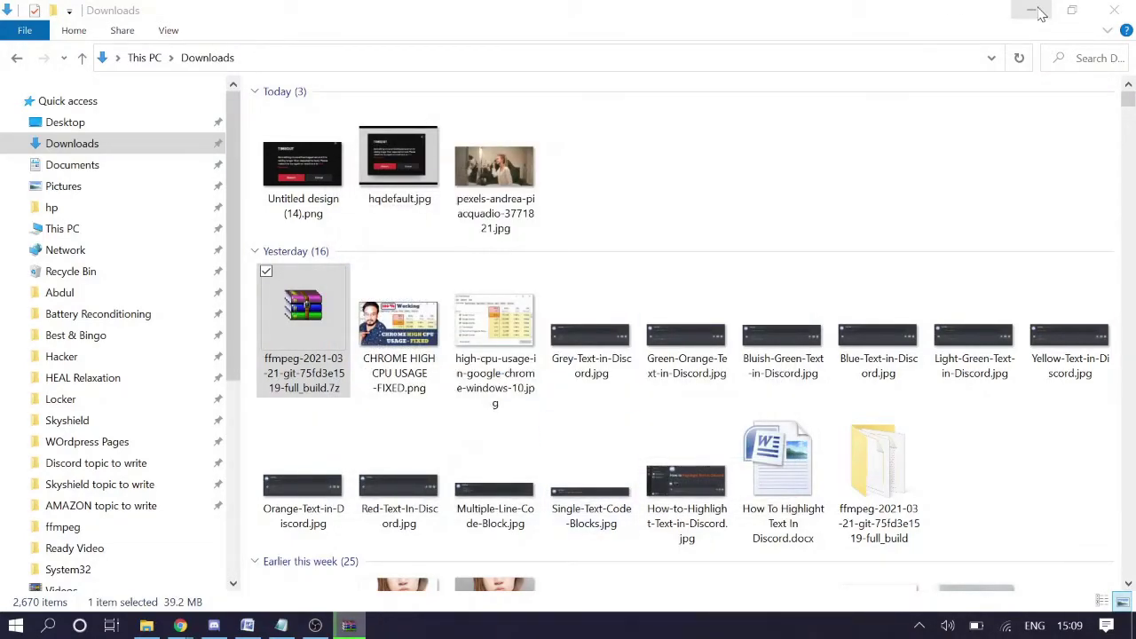
# Open Local Disk (C:) in File Explorer to reach the extracted FFmpeg folder.
pyautogui.scroll(-3, 100, 489)
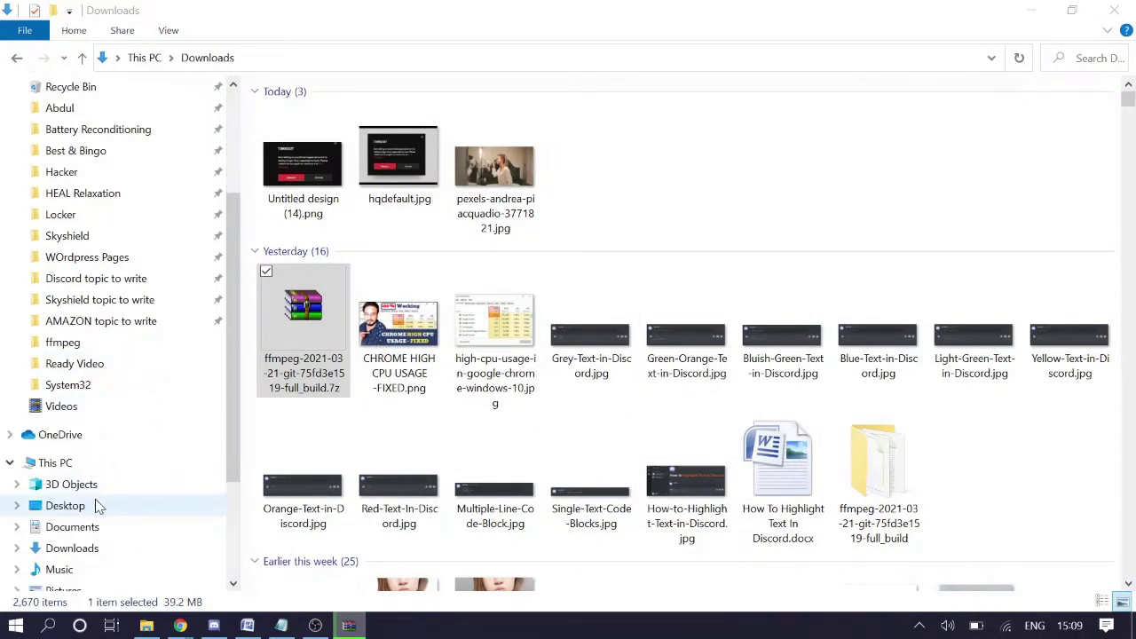
pyautogui.scroll(-3, 102, 479)
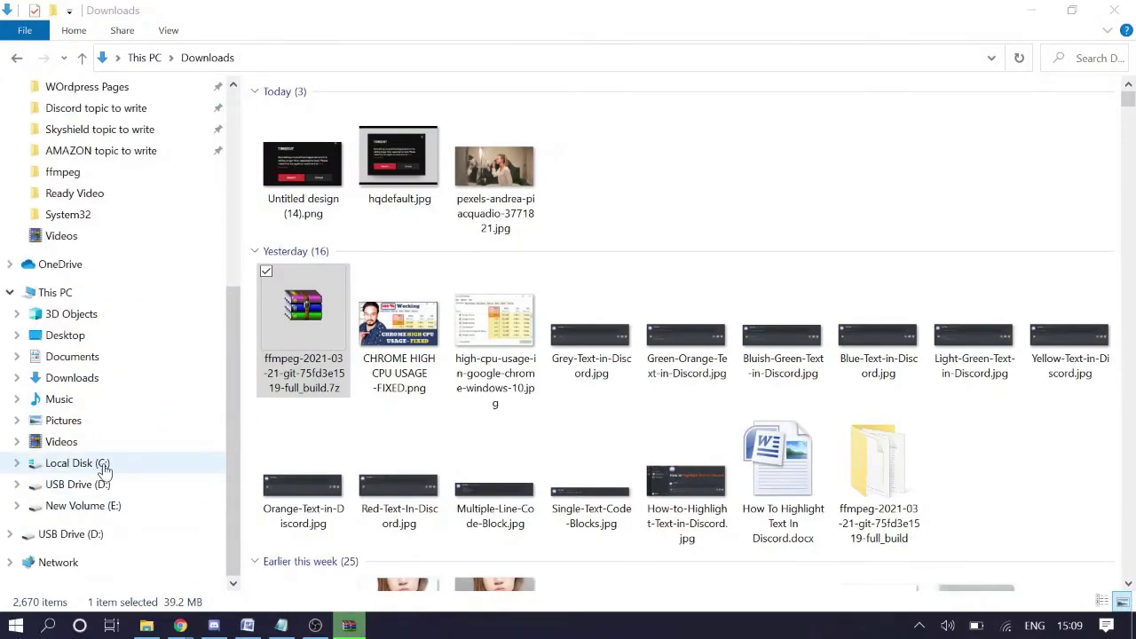
pyautogui.click(103, 465)
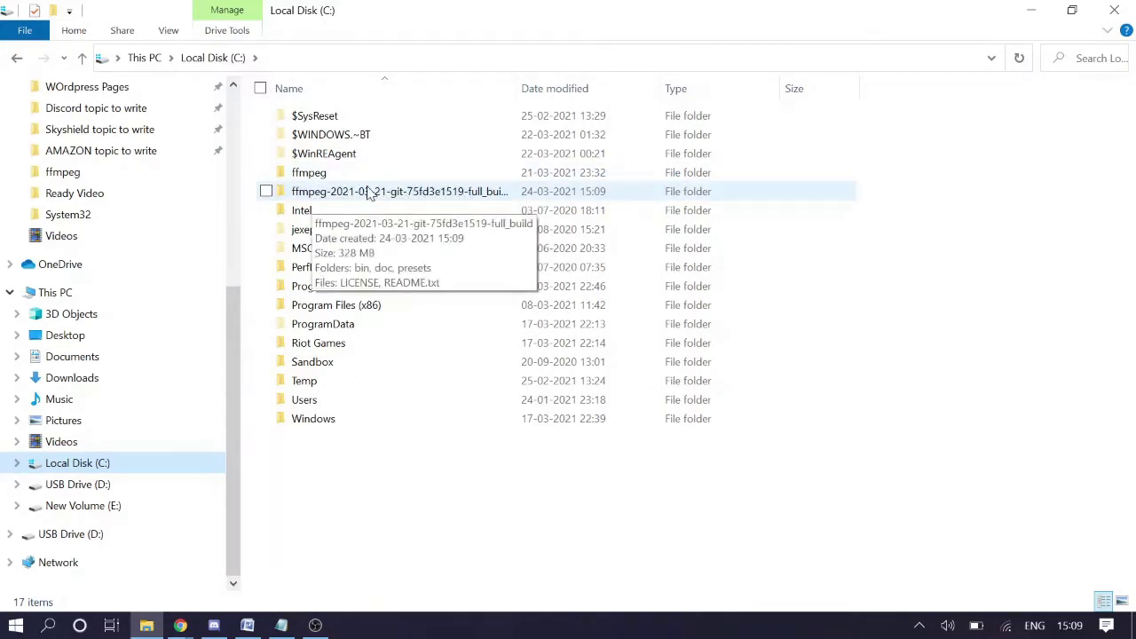
# Rename the extracted FFmpeg full_build folder on Local Disk (C:) as ffmpeg-.
pyautogui.rightClick(372, 192)
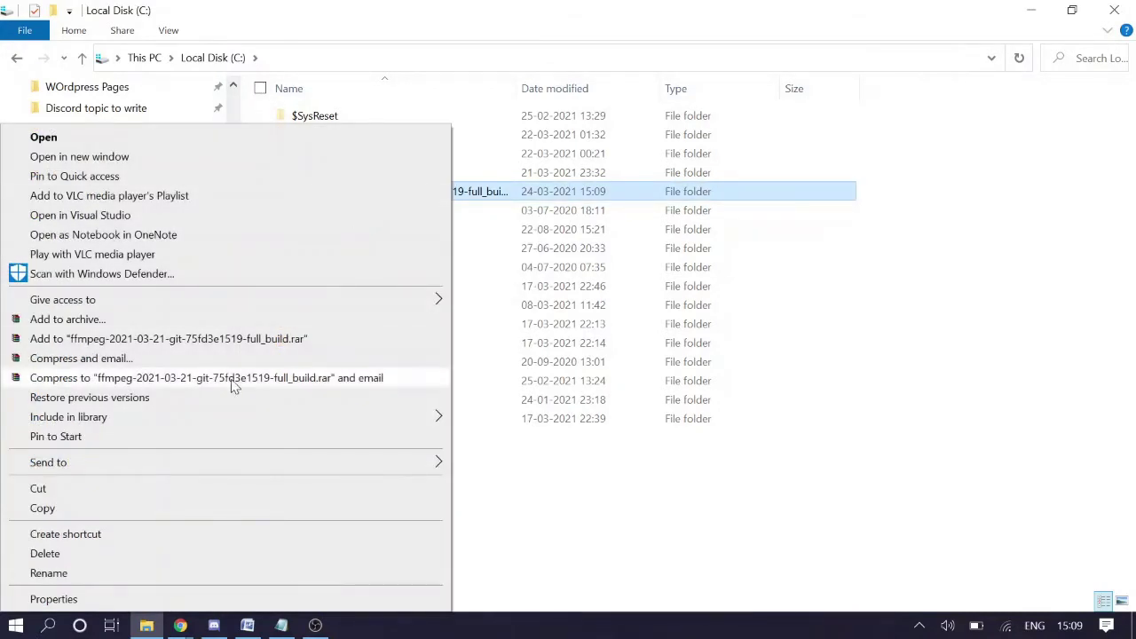
pyautogui.click(96, 572)
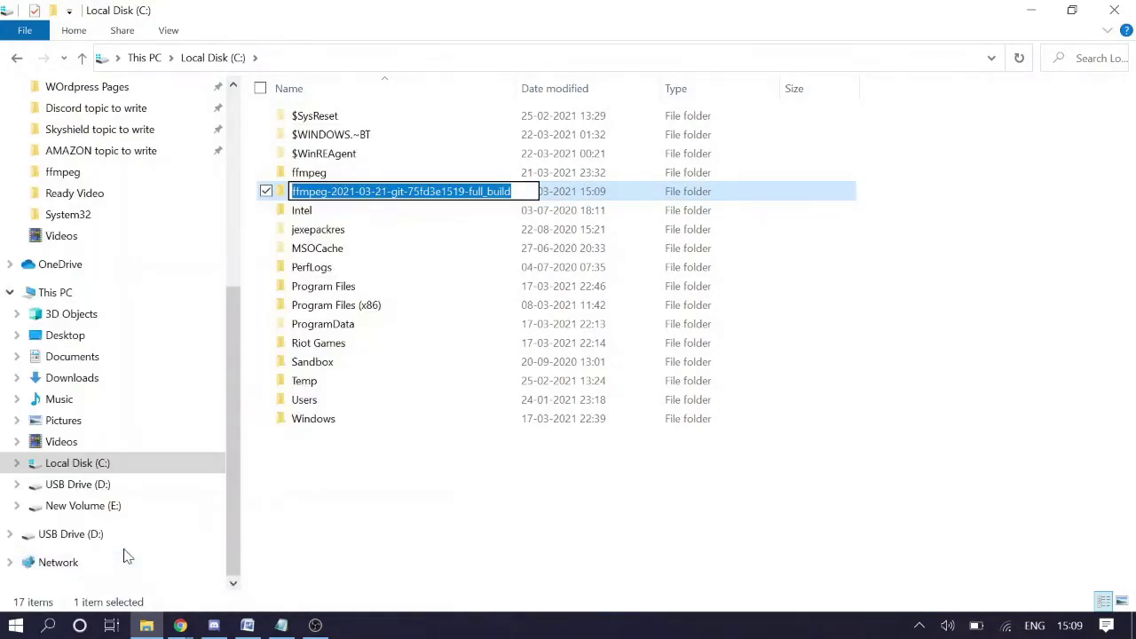
pyautogui.press('End')
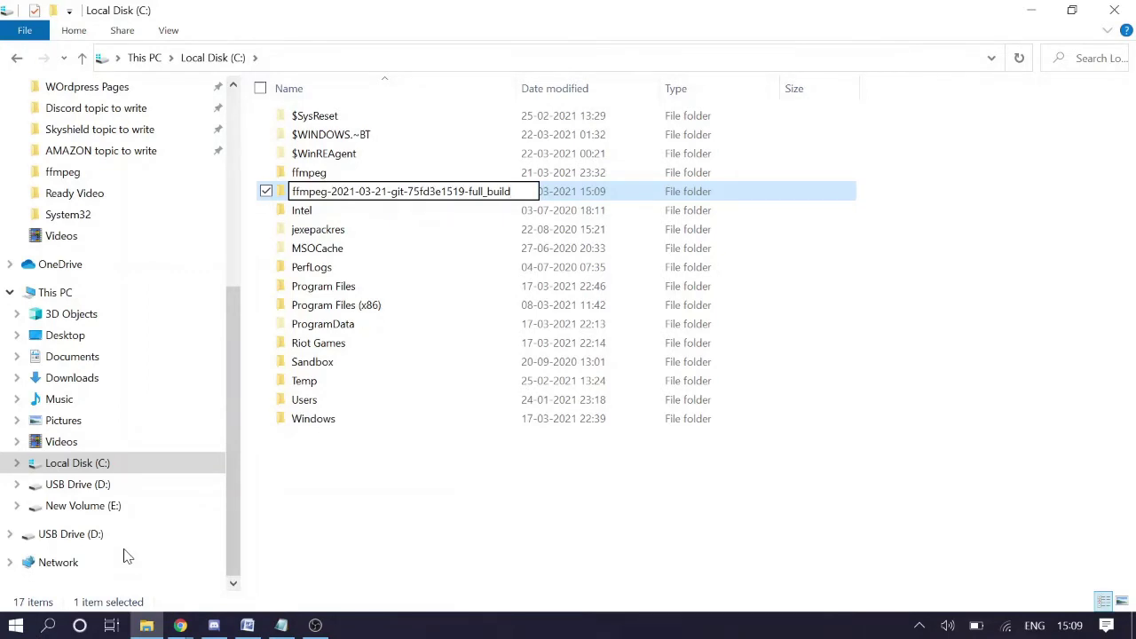
pyautogui.hotkey('shift', 'Left')
pyautogui.hotkey('shift', 'Left')
pyautogui.hotkey('shift', 'Left')
pyautogui.hotkey('shift', 'Left')
pyautogui.hotkey('shift', 'Left')
pyautogui.hotkey('shift', 'Left')
pyautogui.hotkey('shift', 'Left')
pyautogui.hotkey('shift', 'Left')
pyautogui.hotkey('shift', 'Left')
pyautogui.hotkey('shift', 'Left')
pyautogui.hotkey('shift', 'Left')
pyautogui.hotkey('shift', 'Left')
pyautogui.hotkey('shift', 'Left')
pyautogui.hotkey('shift', 'Left')
pyautogui.hotkey('shift', 'Left')
pyautogui.hotkey('shift', 'Left')
pyautogui.hotkey('shift', 'Left')
pyautogui.hotkey('shift', 'Left')
pyautogui.hotkey('shift', 'Left')
pyautogui.hotkey('shift', 'Left')
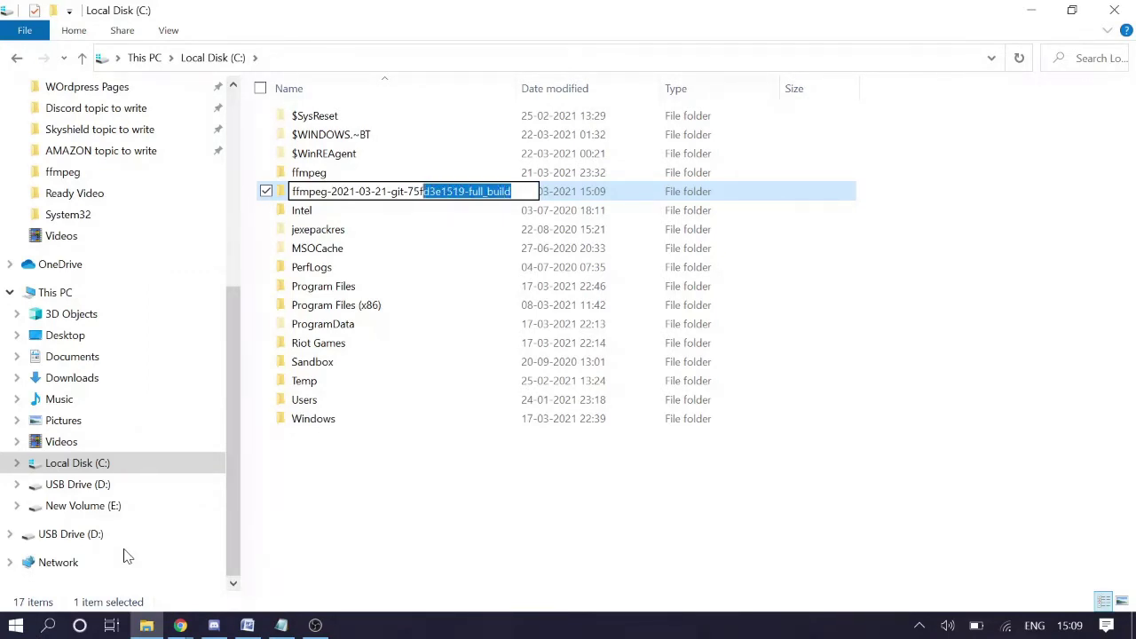
pyautogui.press('BackSpace')
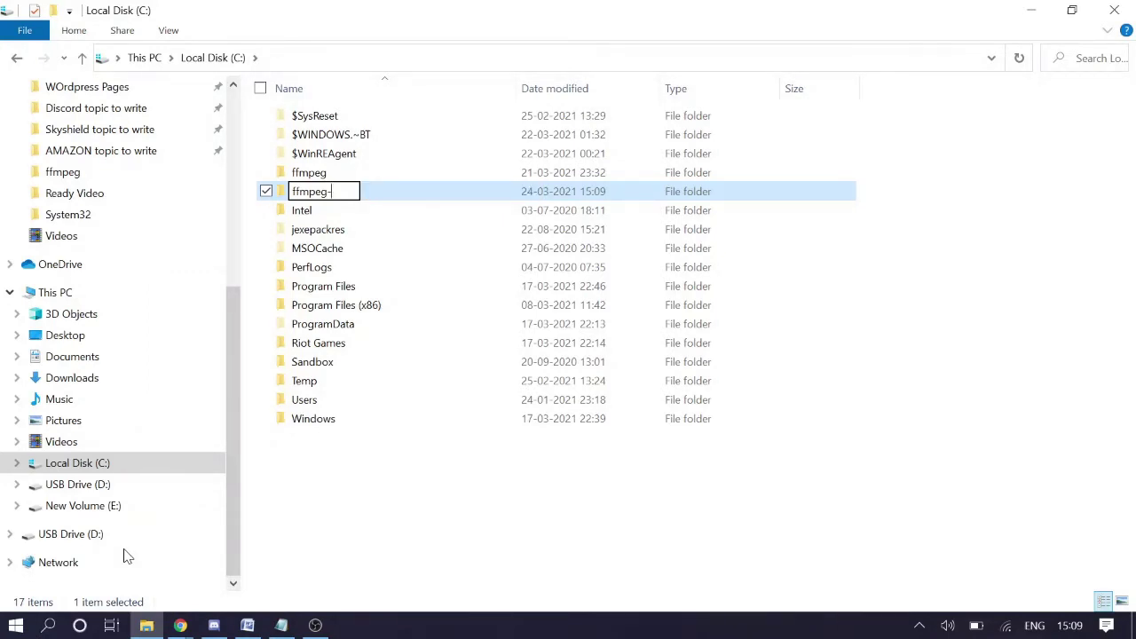
pyautogui.click(403, 521)
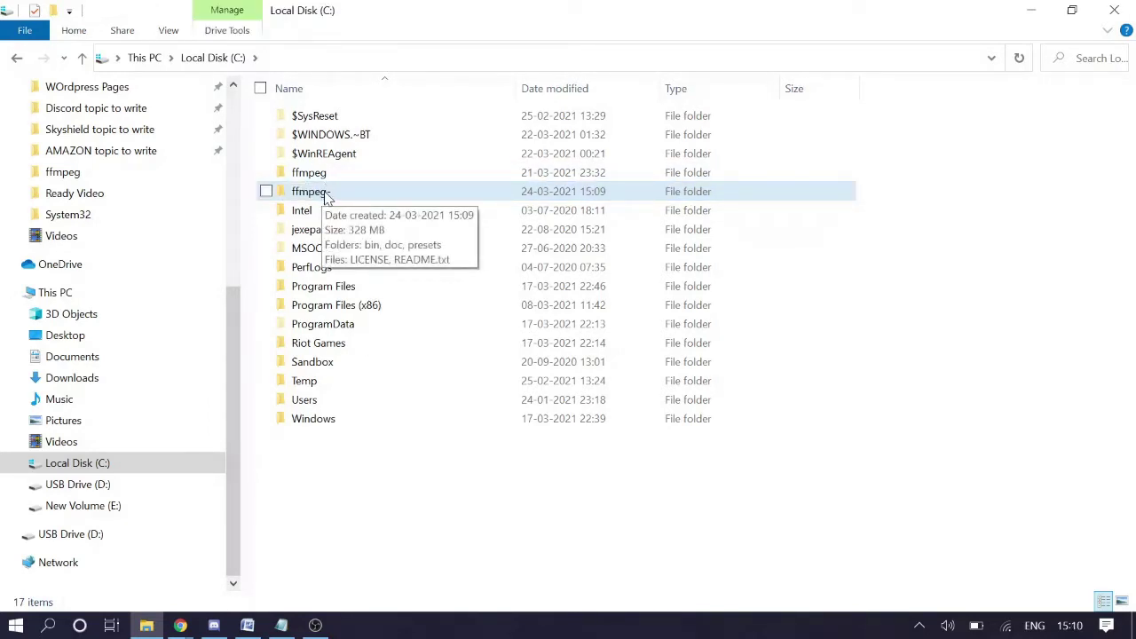
# Delete the duplicate ffmpeg- folder from Local Disk (C:).
pyautogui.click(327, 195)
pyautogui.rightClick(320, 194)
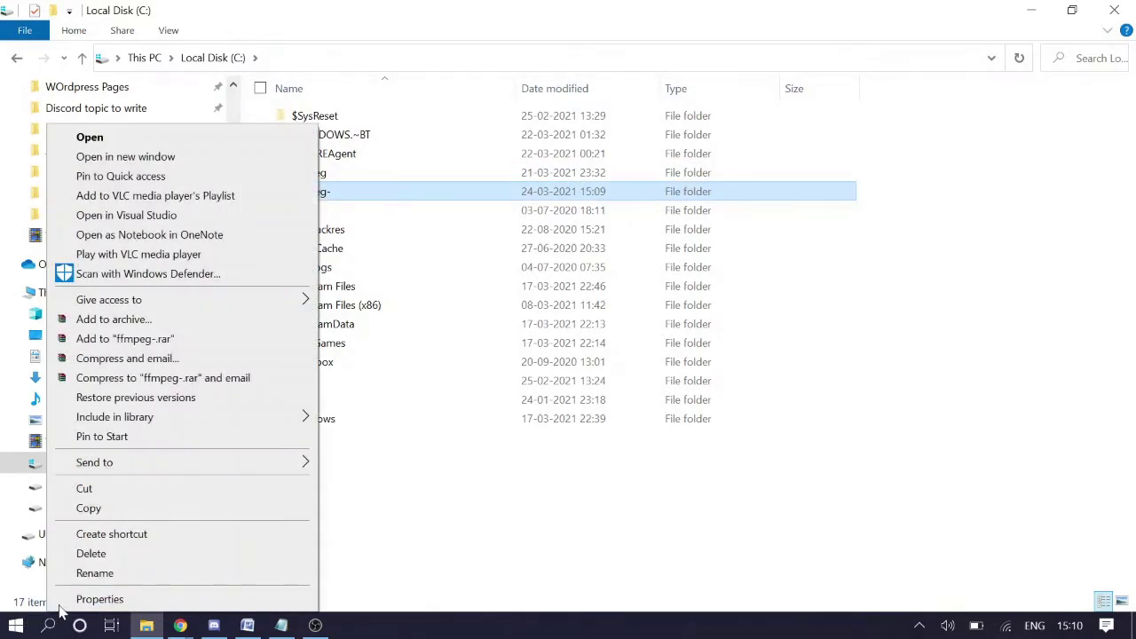
pyautogui.click(92, 554)
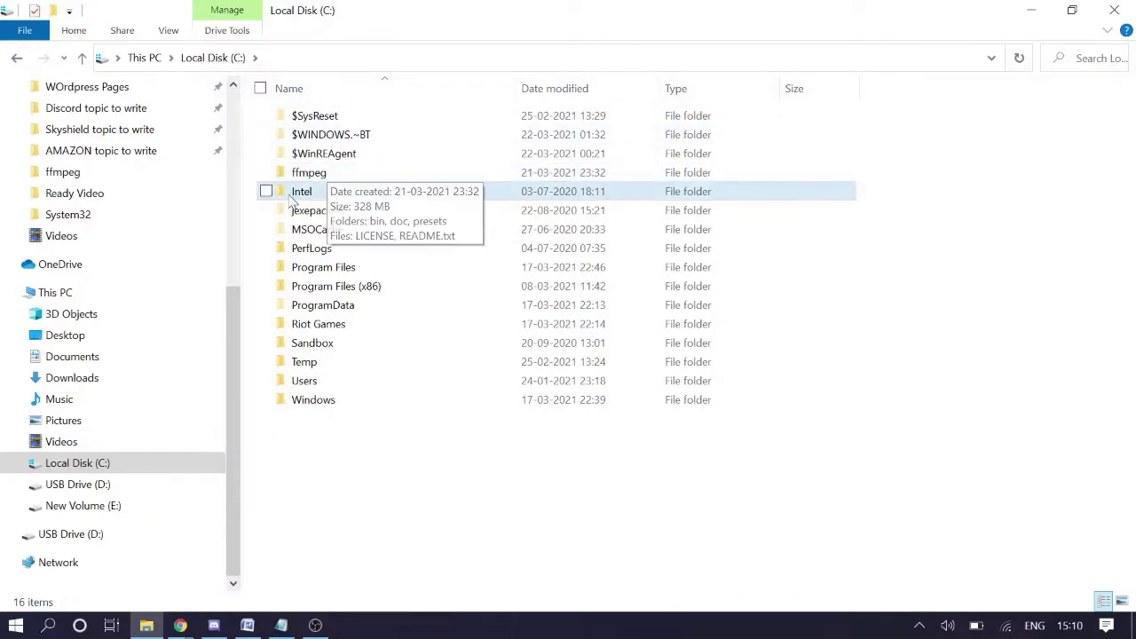
# Open the system Path variable for editing in the Windows Environment Variables settings.
pyautogui.click(48, 626)
pyautogui.write('env')
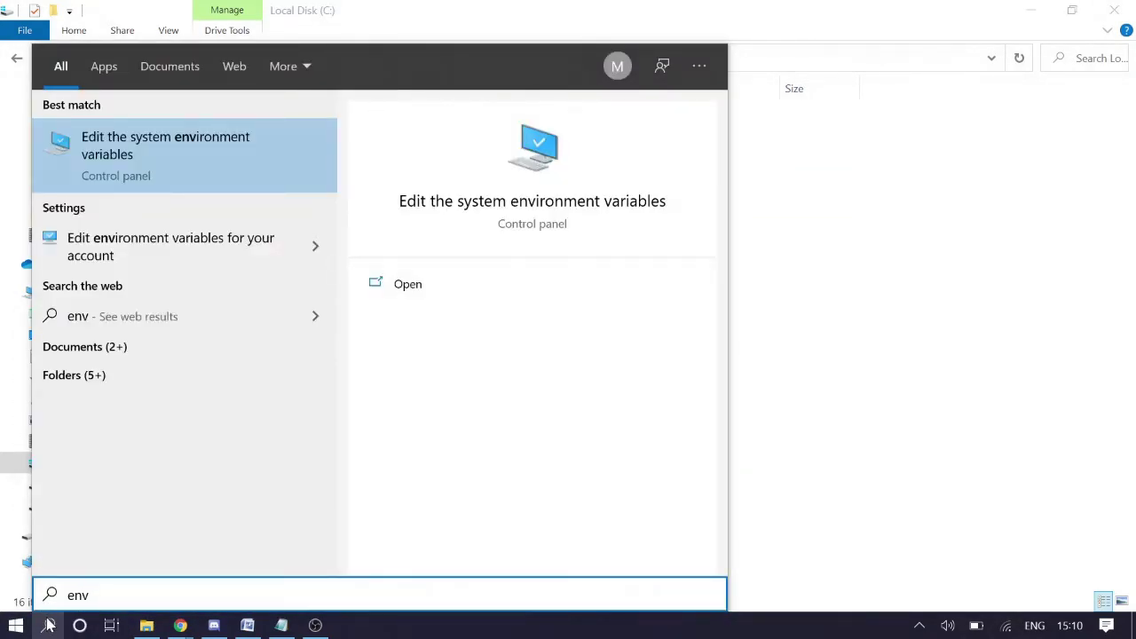
pyautogui.click(154, 151)
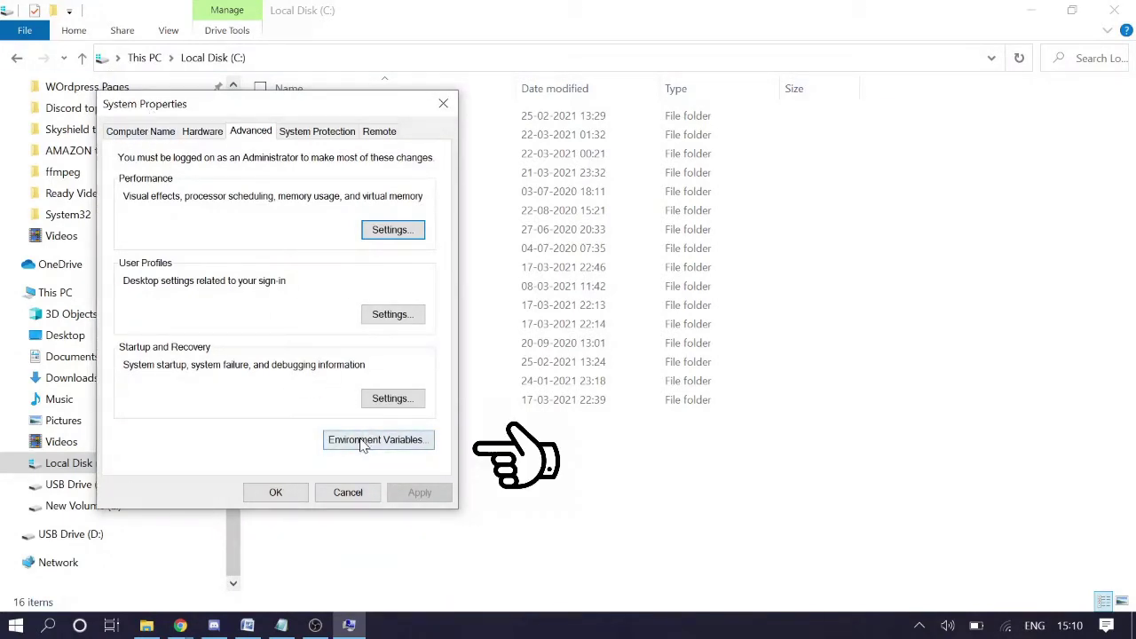
pyautogui.click(363, 451)
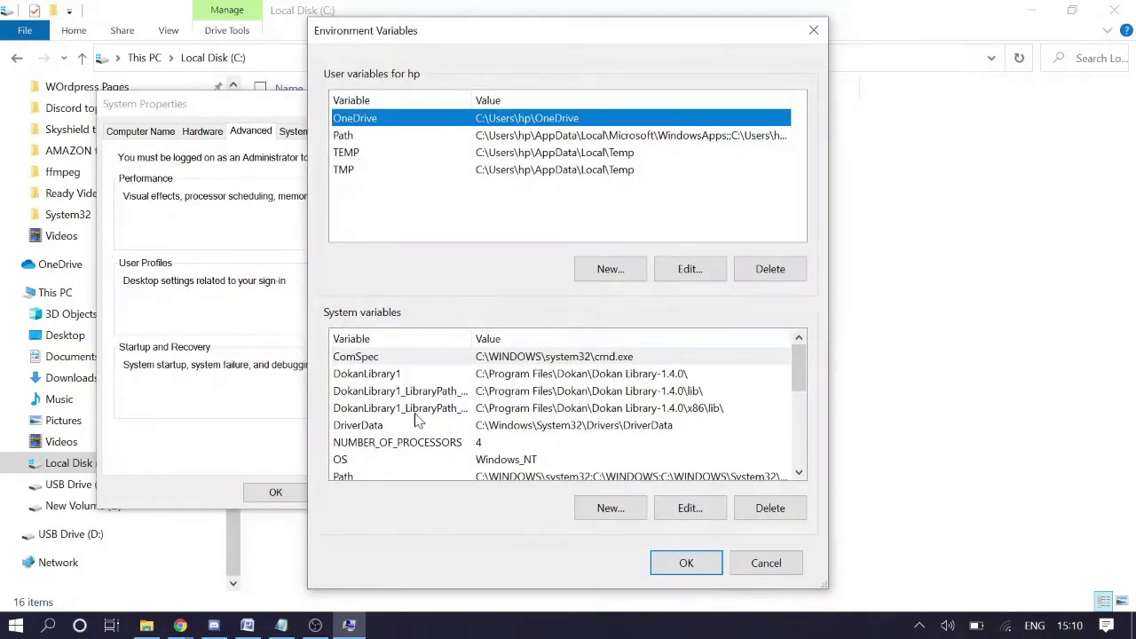
pyautogui.scroll(-1, 417, 417)
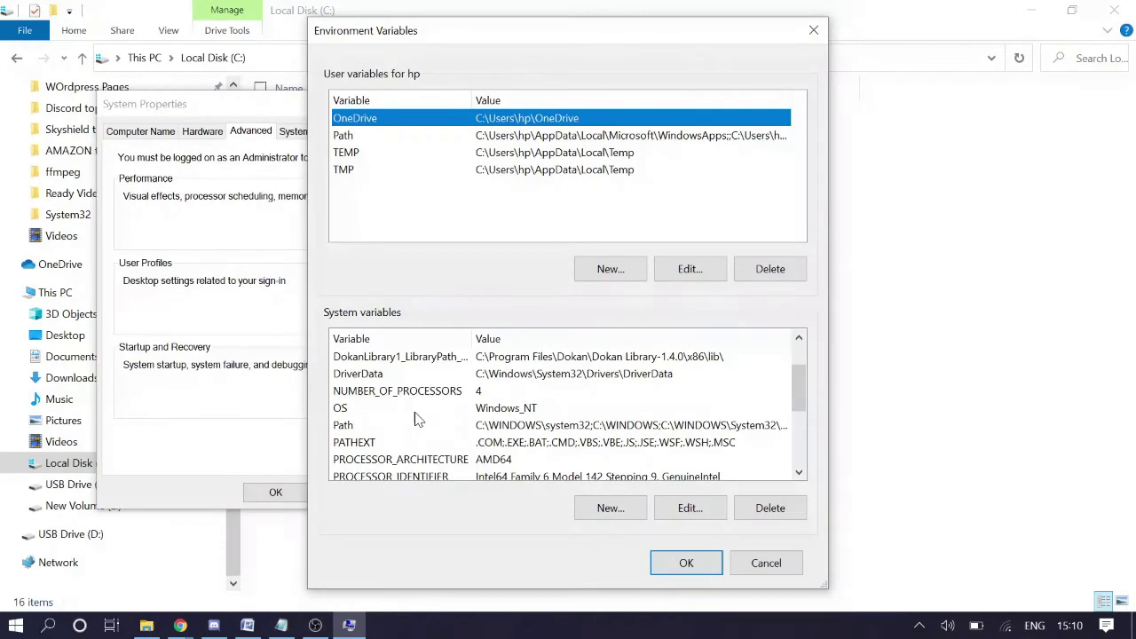
pyautogui.click(347, 426)
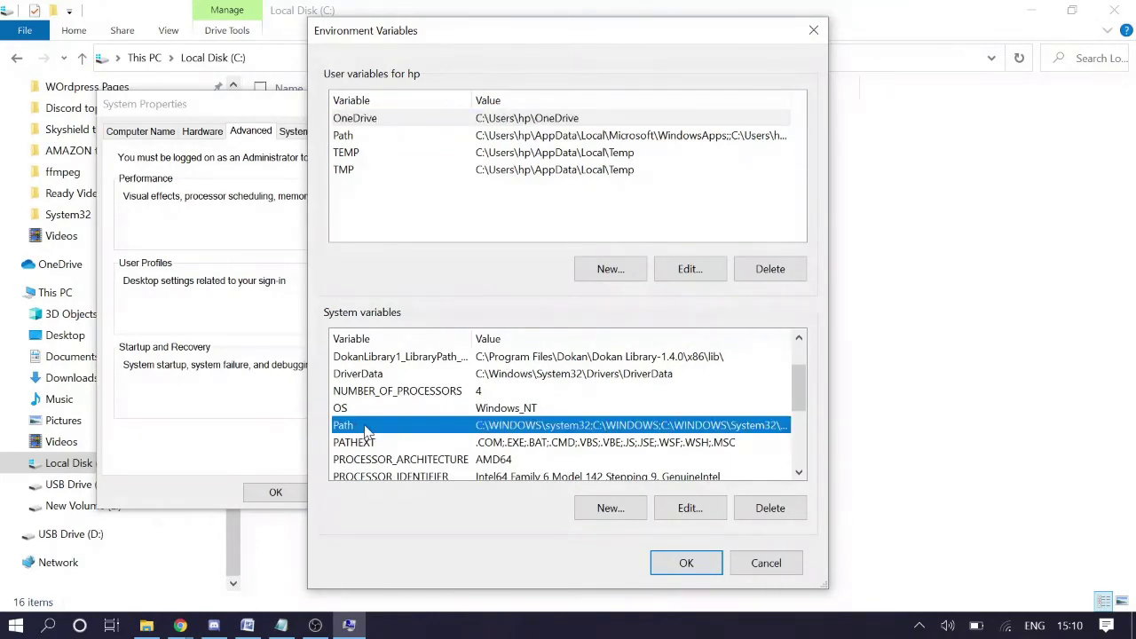
pyautogui.doubleClick(437, 434)
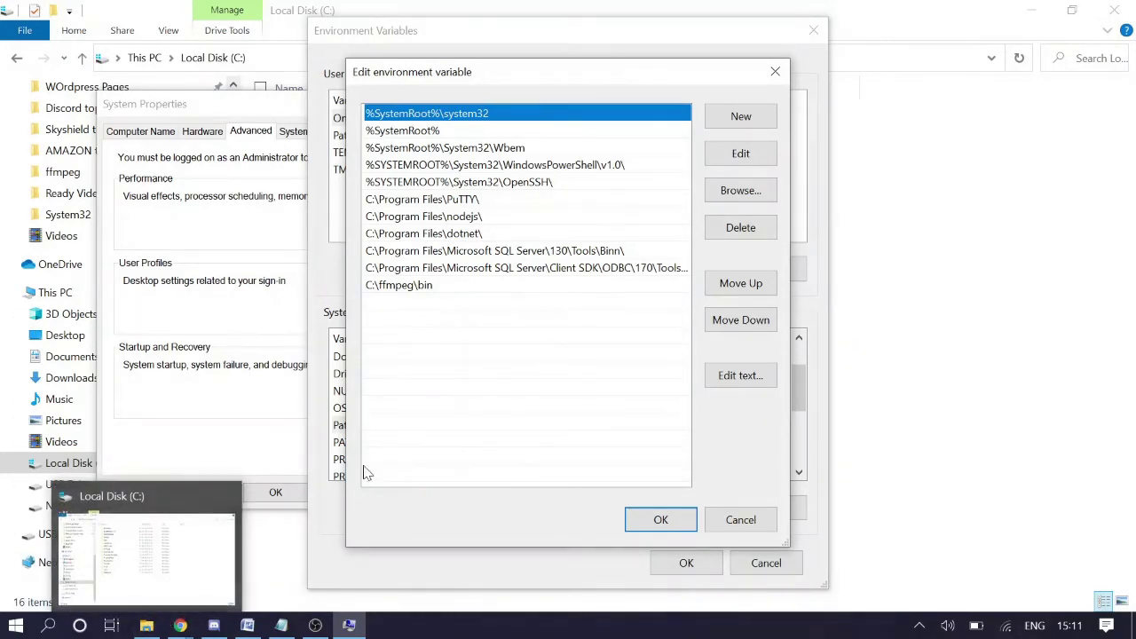
# Switch to File Explorer and open the bin folder inside the ffmpeg folder on Local Disk (C:).
pyautogui.click(160, 626)
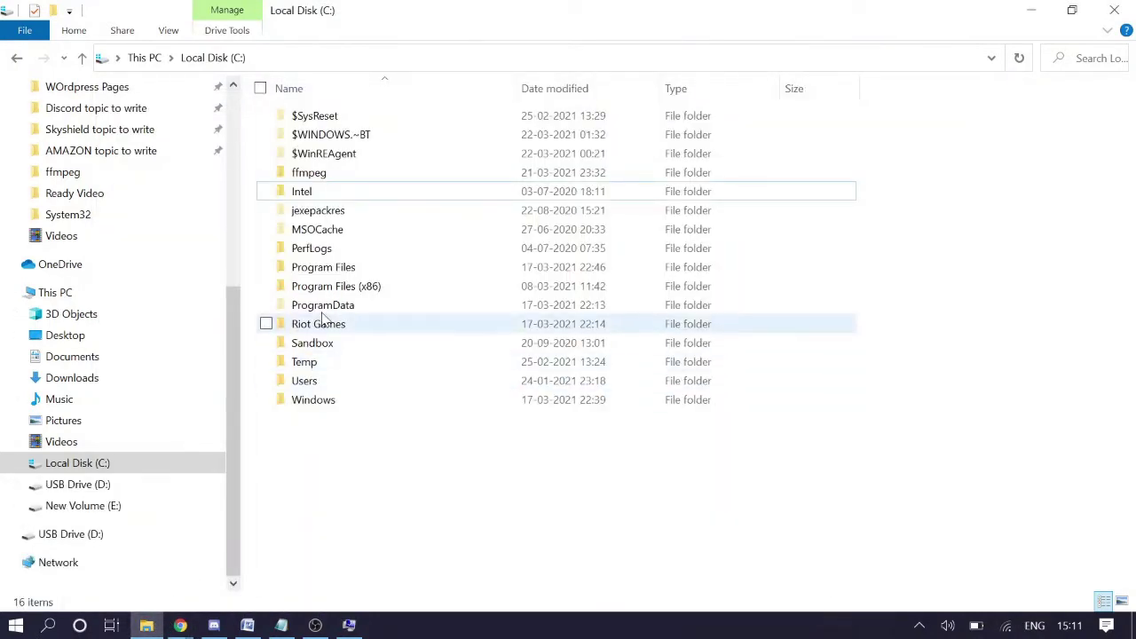
pyautogui.doubleClick(310, 174)
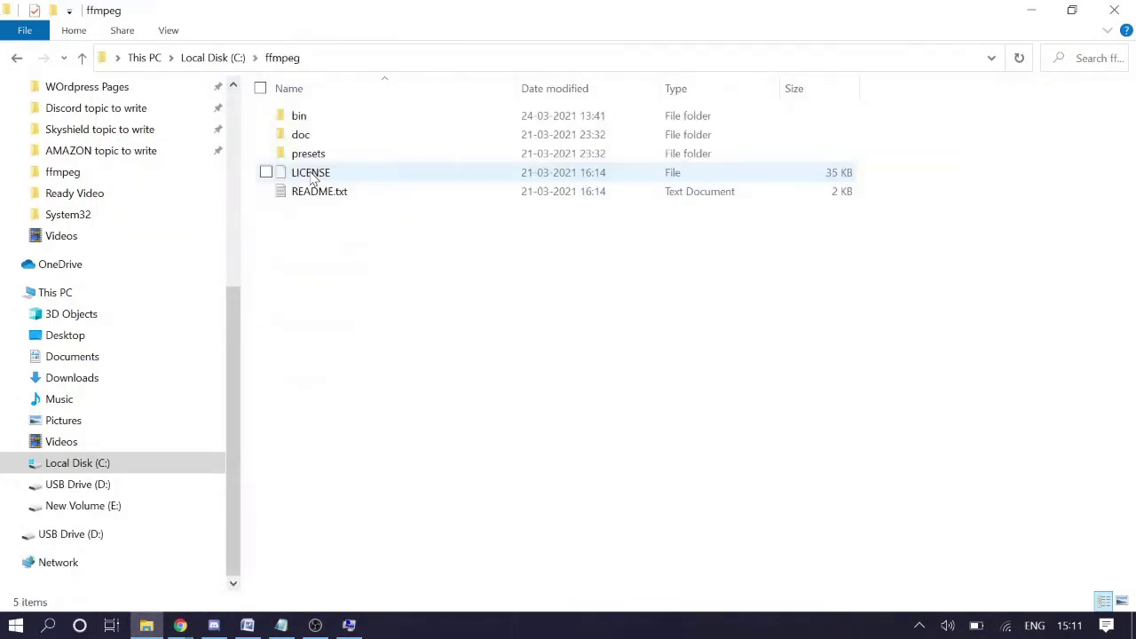
pyautogui.click(307, 123)
pyautogui.doubleClick(307, 122)
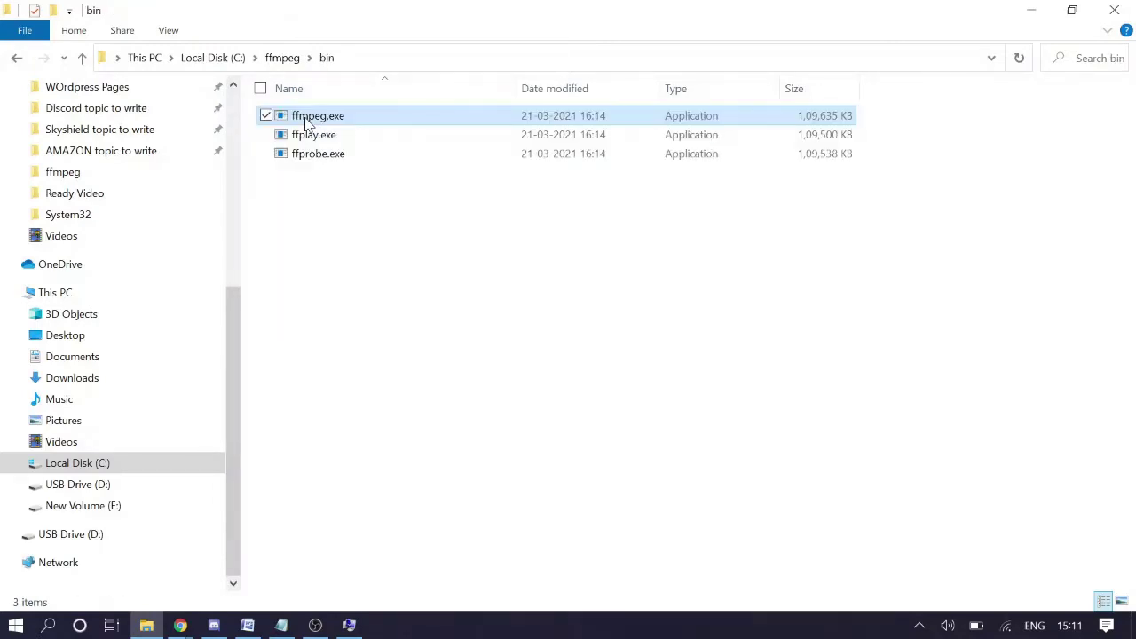
pyautogui.click(305, 117)
pyautogui.click(340, 225)
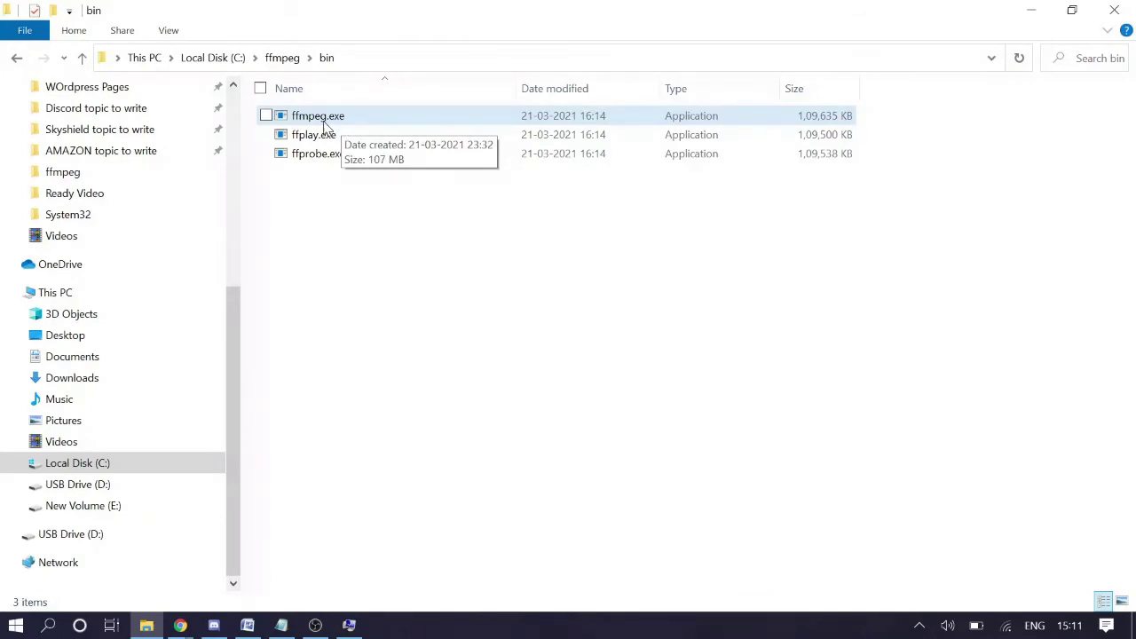
# Copy the full path of the open folder, C:\ffmpeg\bin.
pyautogui.click(364, 57)
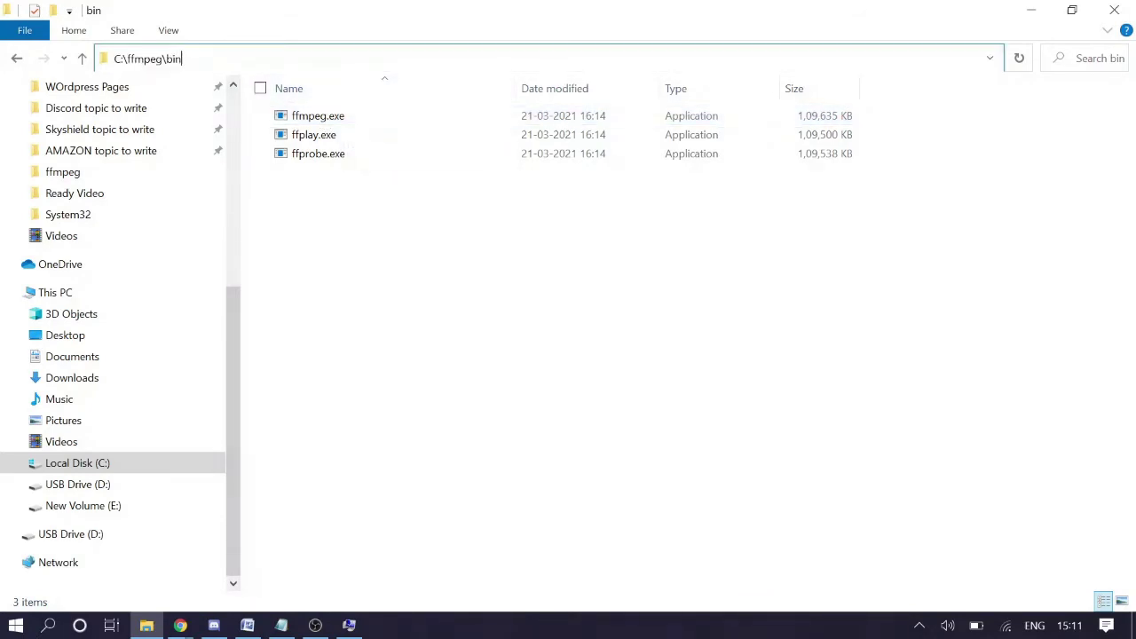
pyautogui.click(313, 265)
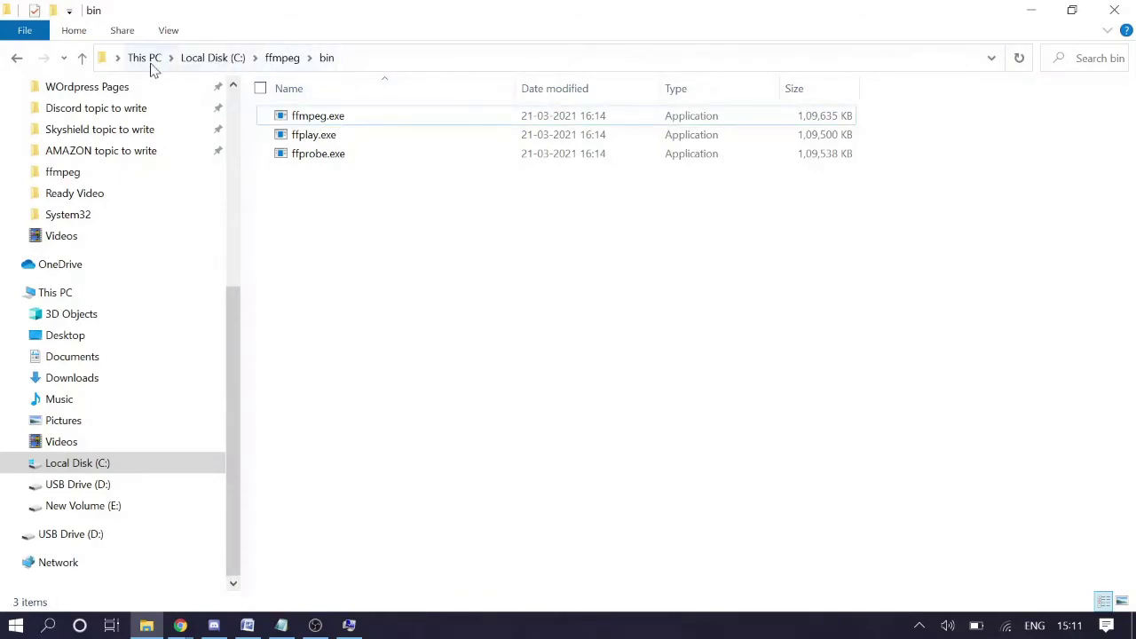
pyautogui.click(353, 61)
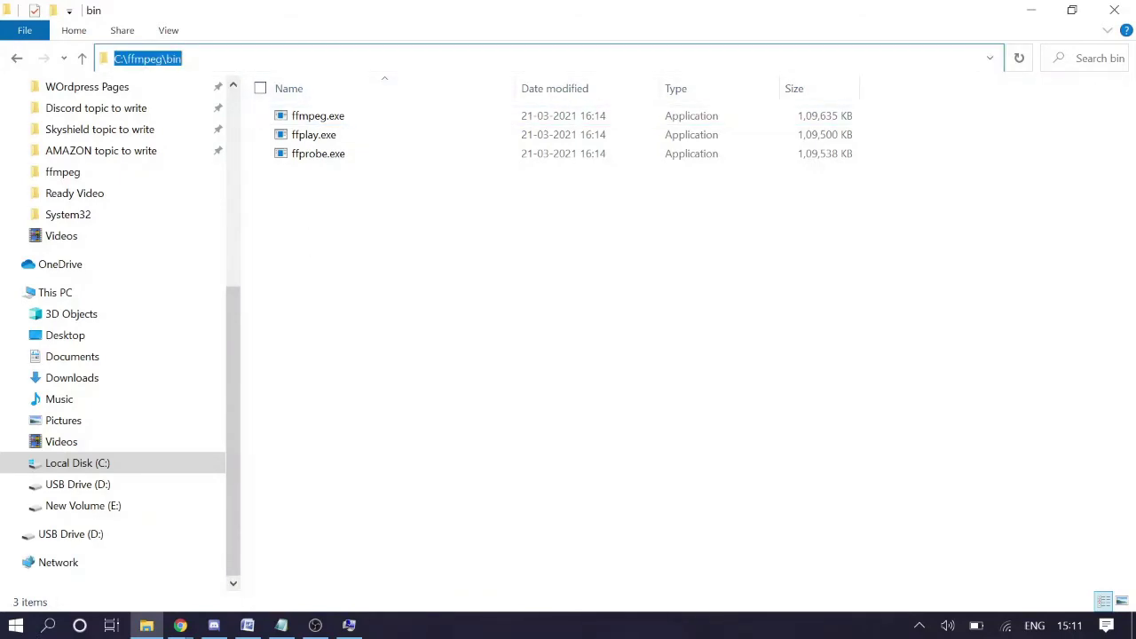
pyautogui.rightClick(151, 60)
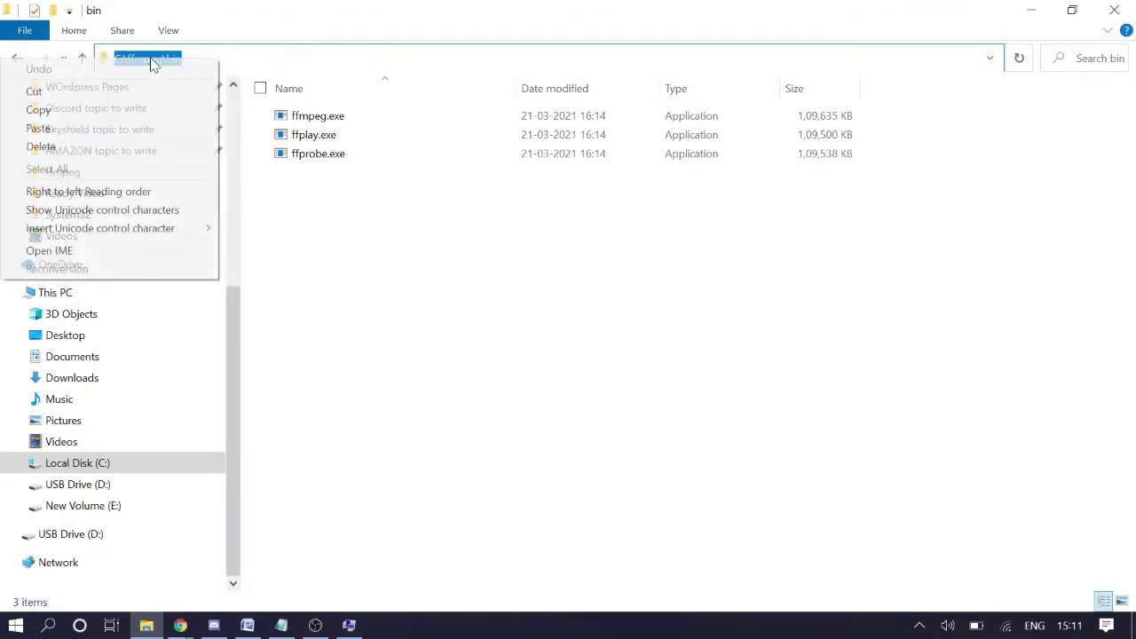
pyautogui.click(39, 110)
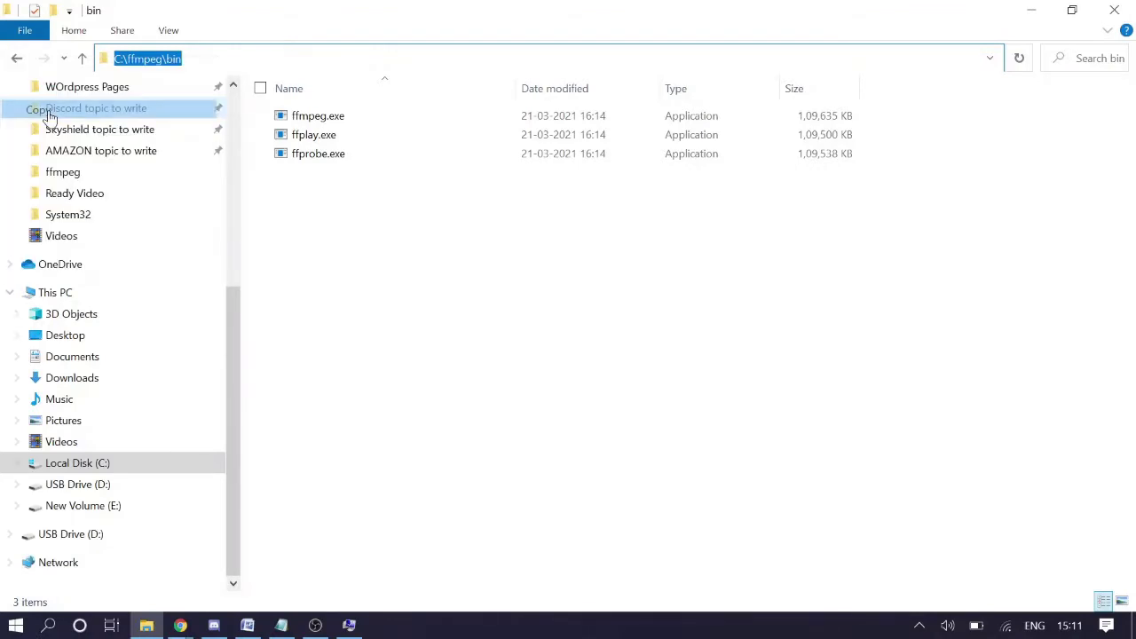
# Add the copied path C:\ffmpeg\bin as a new entry in the system Path variable, then delete that duplicate entry.
pyautogui.click(347, 625)
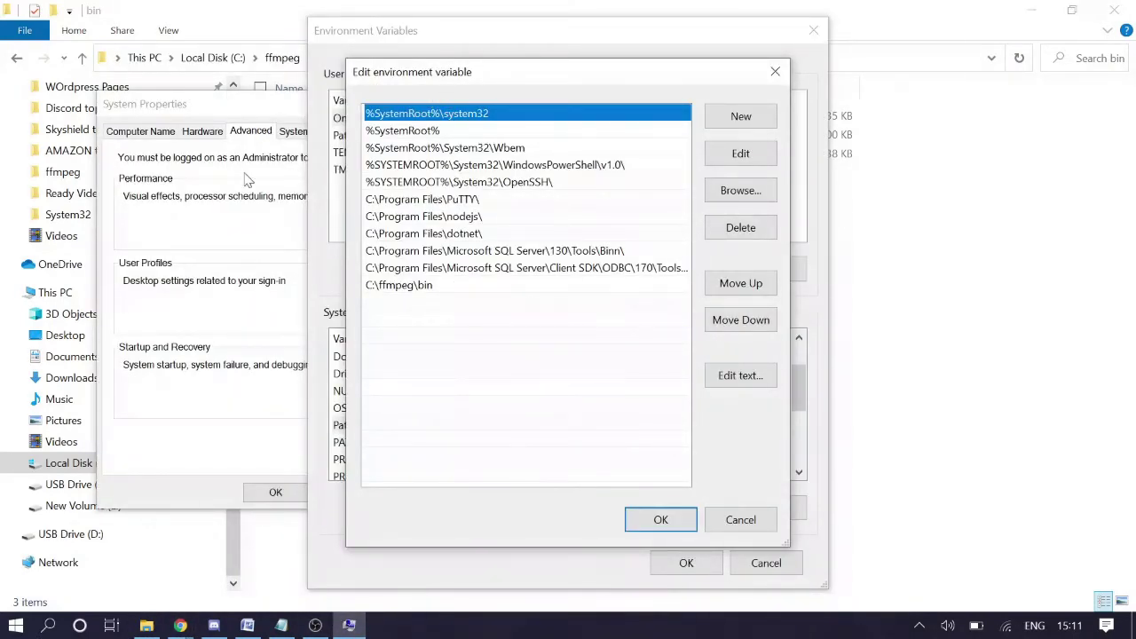
pyautogui.click(743, 122)
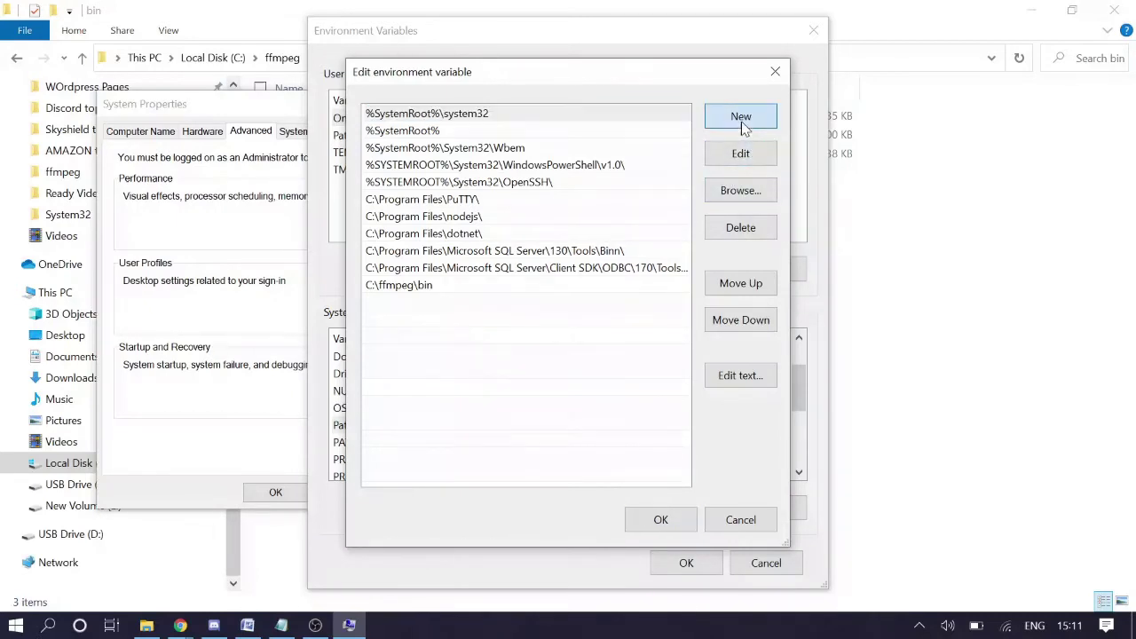
pyautogui.hotkey('ctrl', 'v')
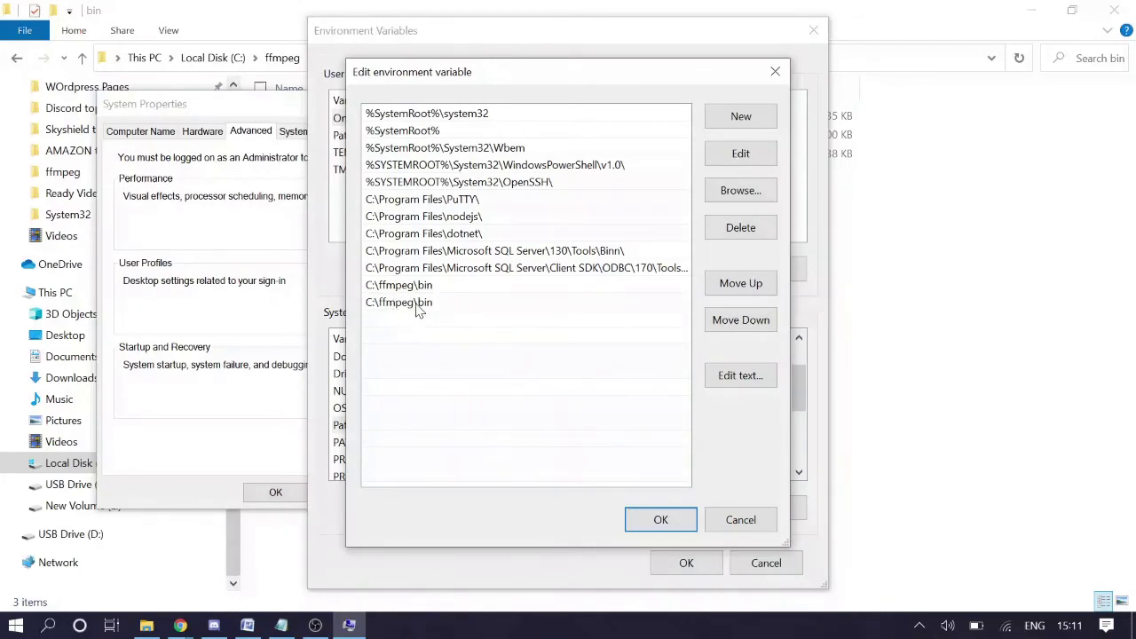
pyautogui.press('Return')
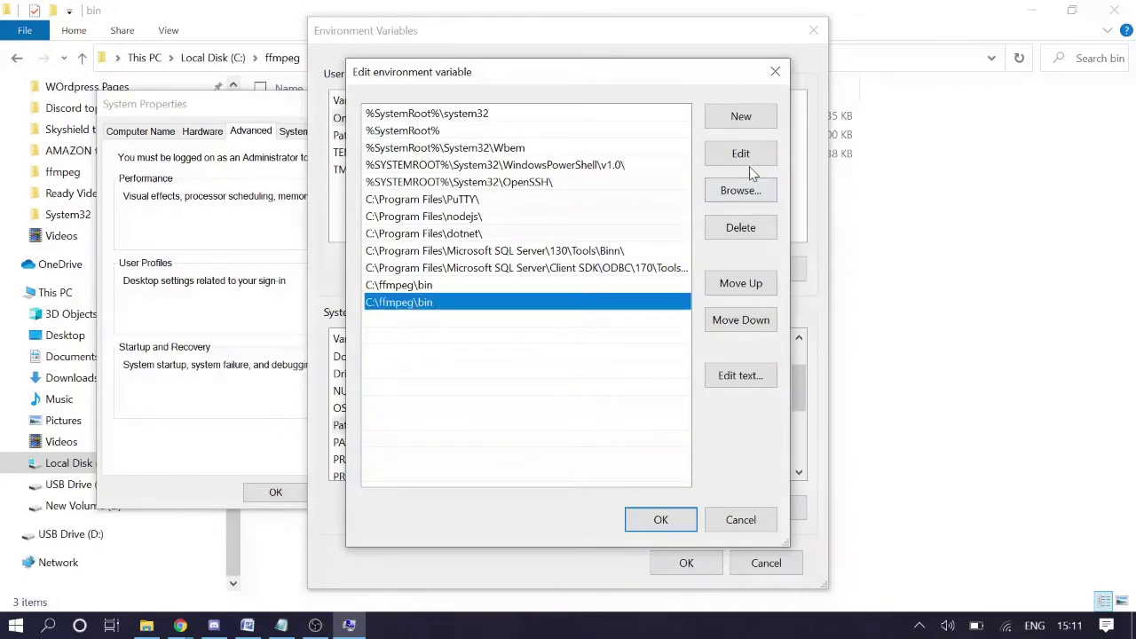
pyautogui.click(744, 228)
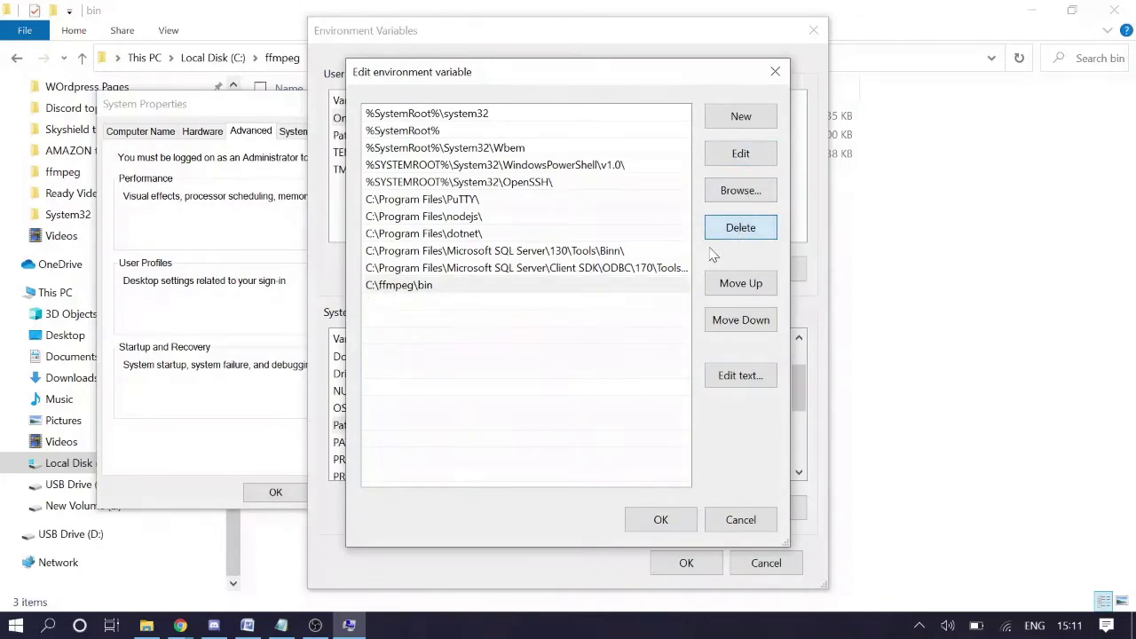
pyautogui.click(444, 335)
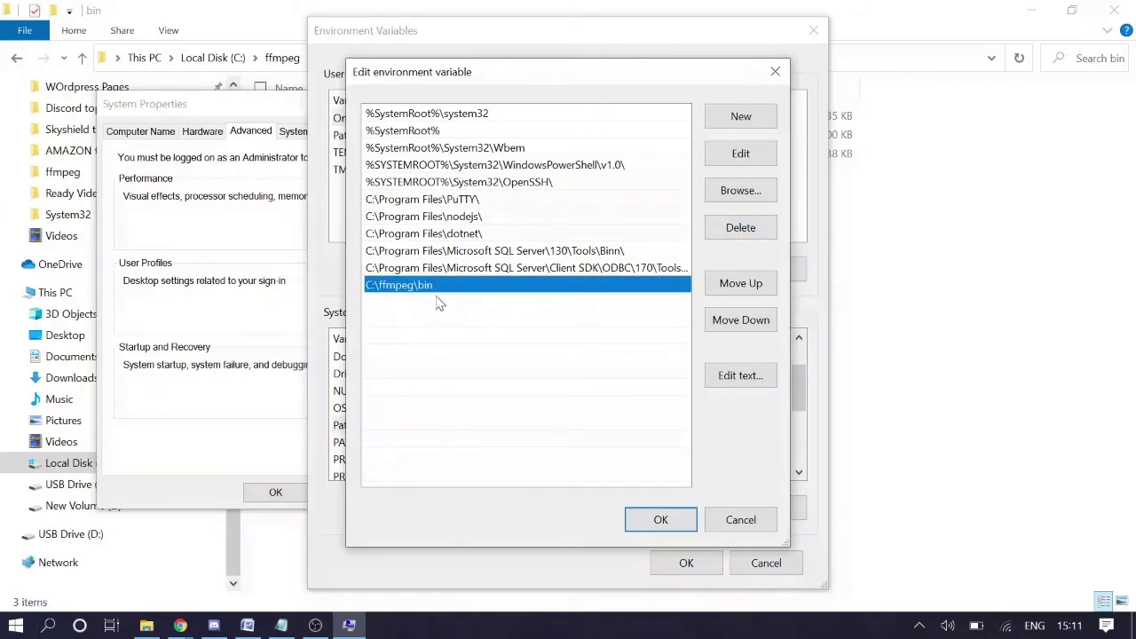
# Accept the Path variable and environment variable settings and close System Properties.
pyautogui.click(673, 523)
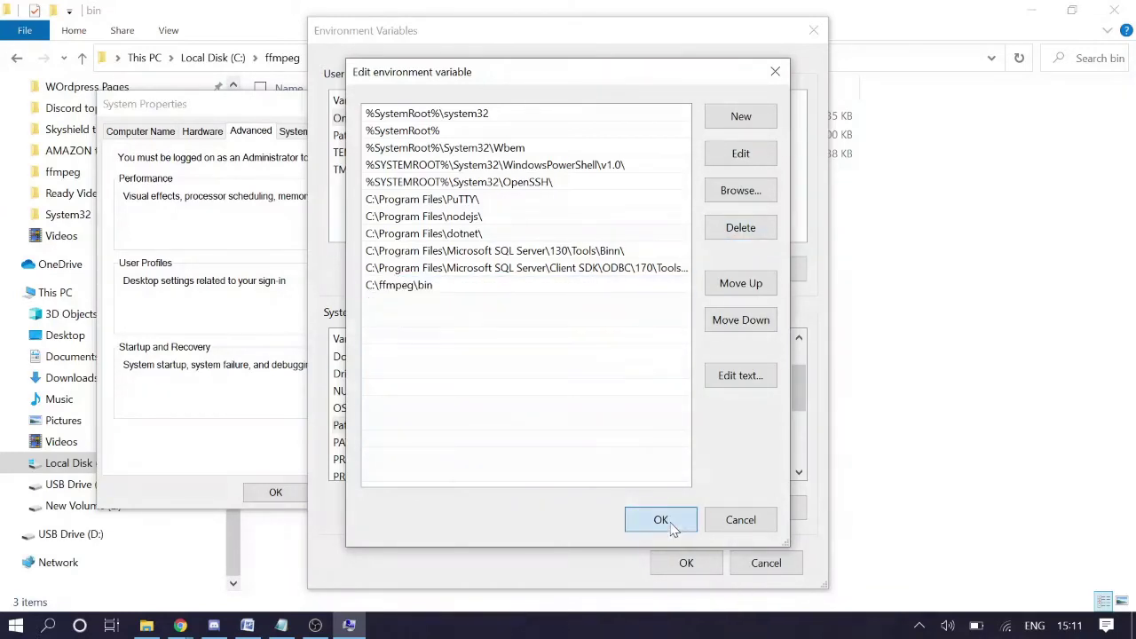
pyautogui.click(688, 565)
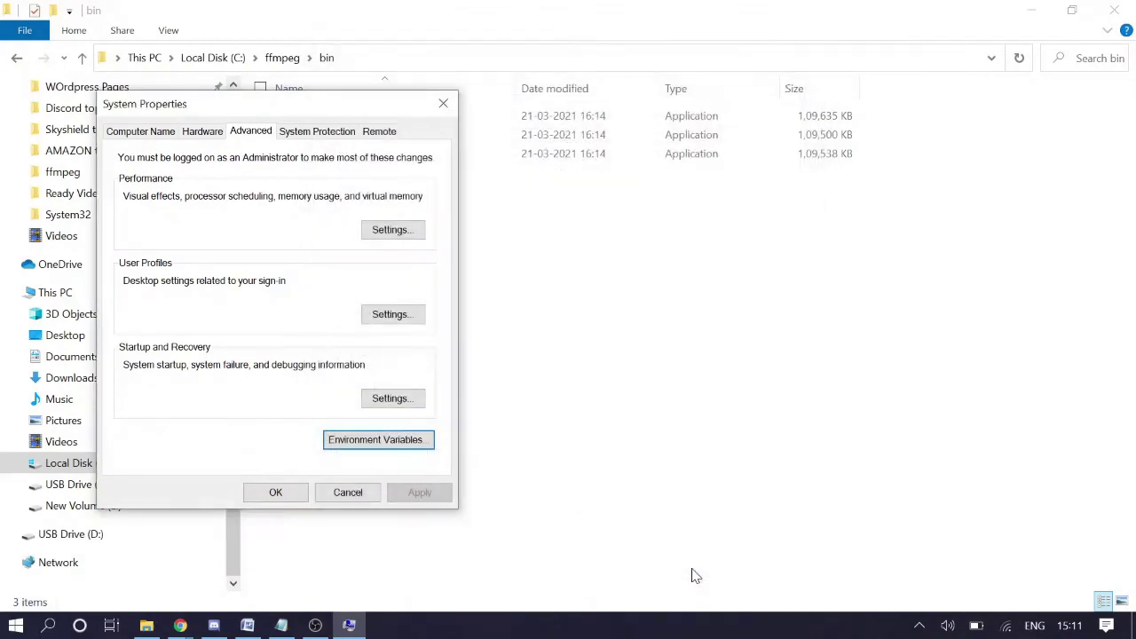
pyautogui.click(275, 494)
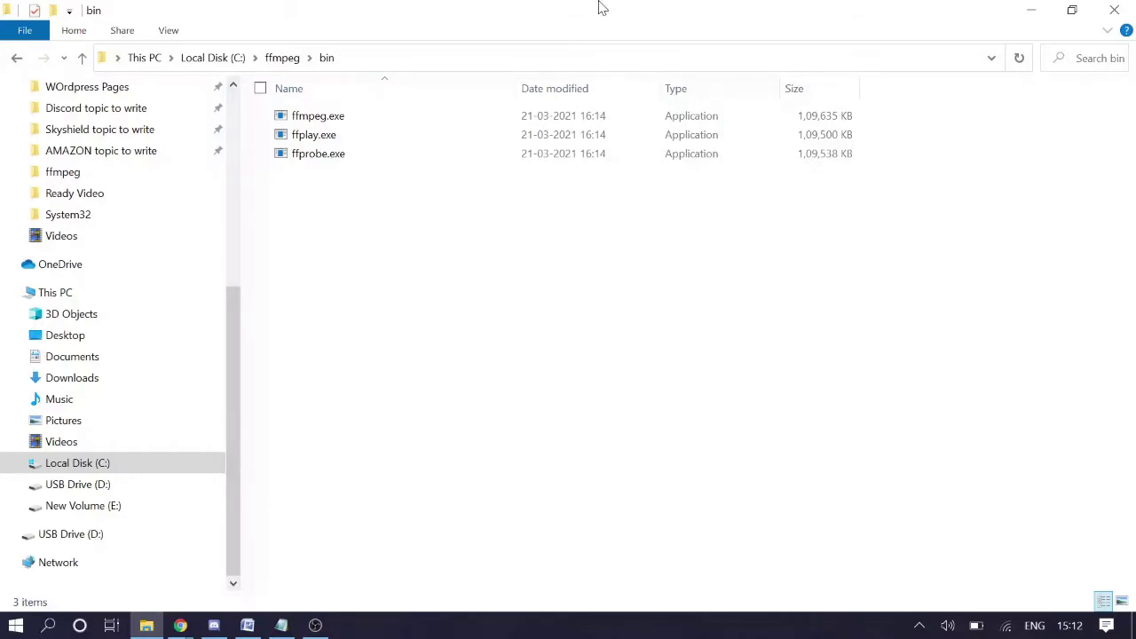
# Close File Explorer, open Command Prompt and move its window aside on the desktop.
pyautogui.click(1116, 10)
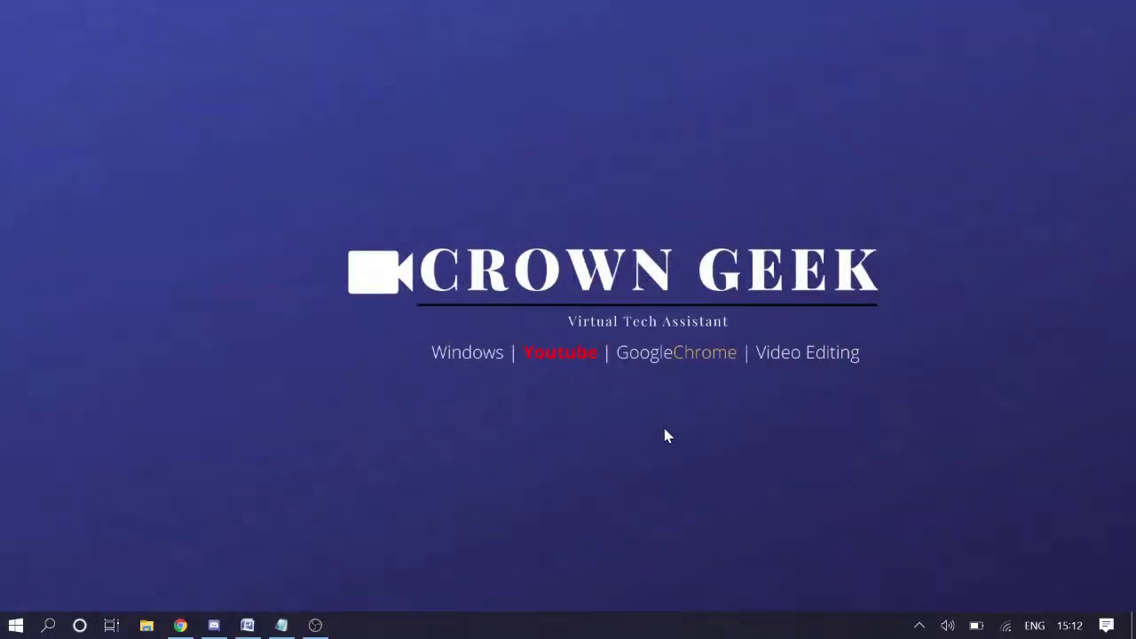
pyautogui.click(48, 626)
pyautogui.write('cmd')
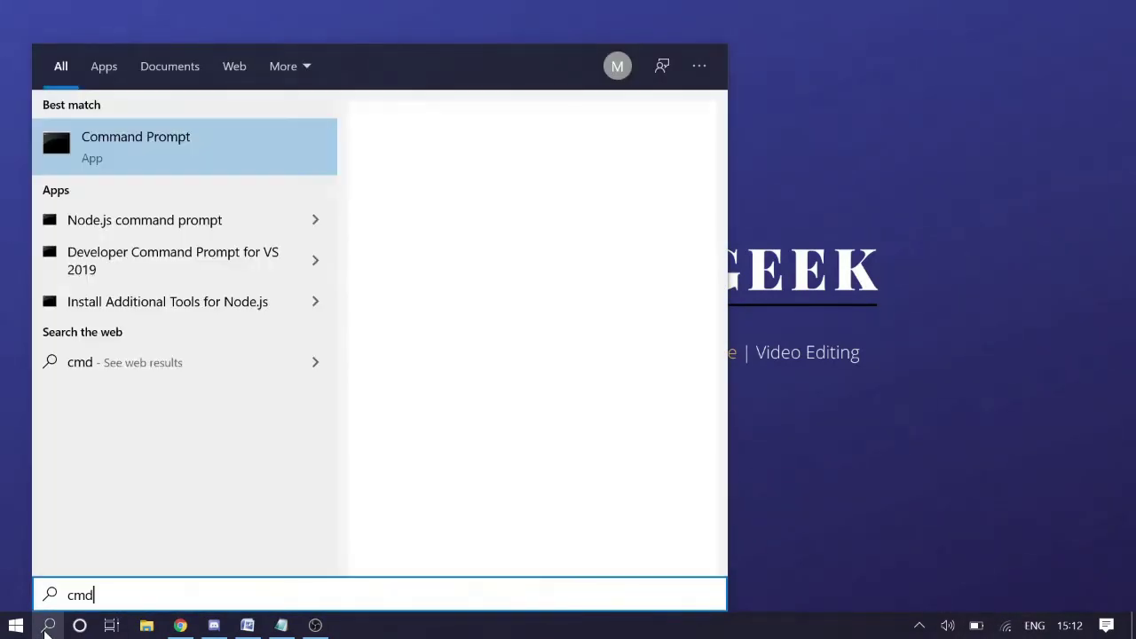
pyautogui.press('Return')
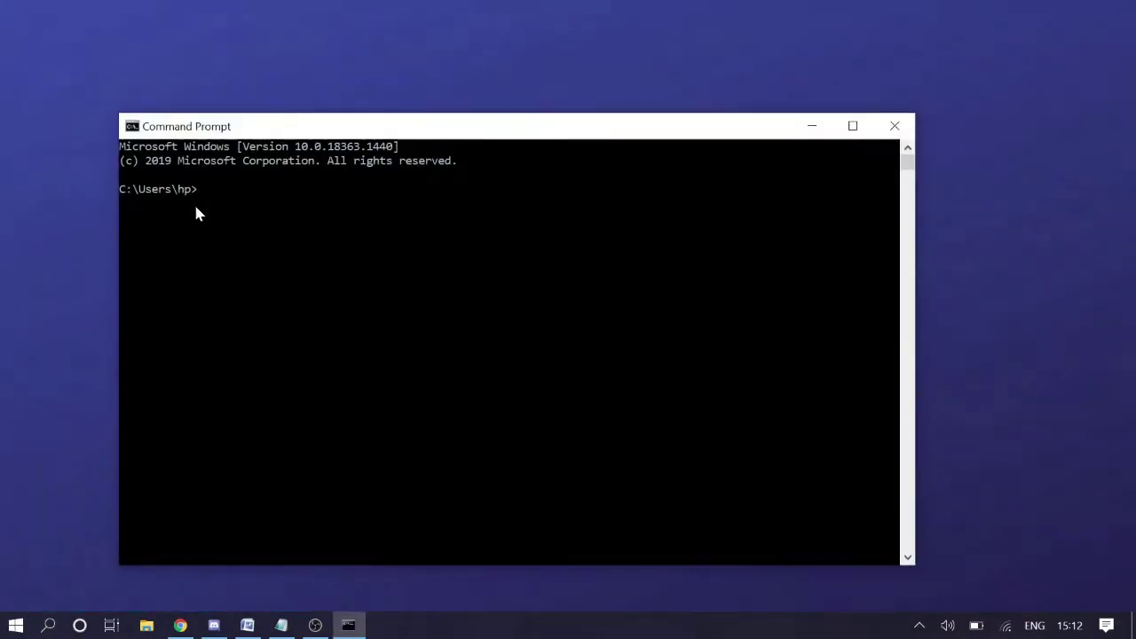
pyautogui.moveTo(394, 127); pyautogui.dragTo(624, 53)
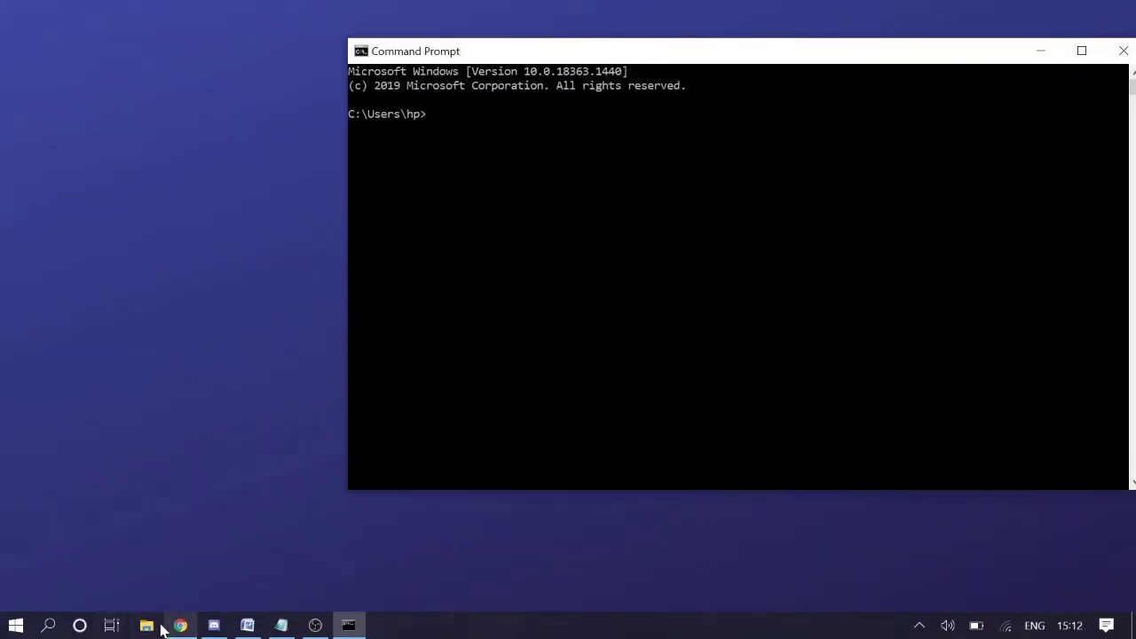
# Look through the Documents, Pictures and Videos folders in File Explorer.
pyautogui.click(149, 626)
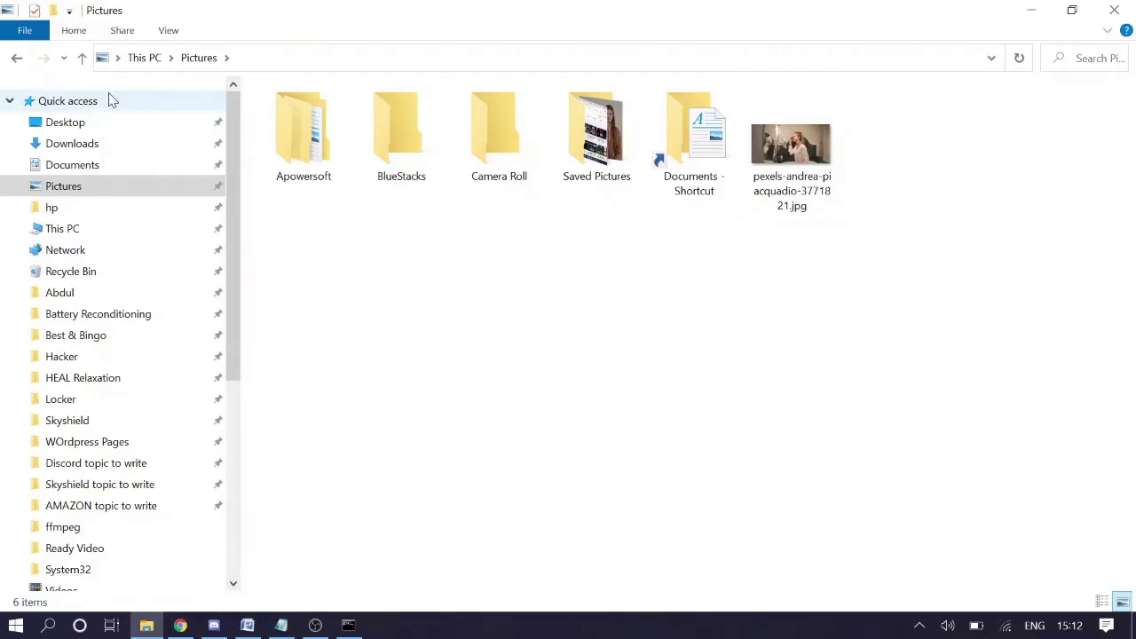
pyautogui.click(73, 167)
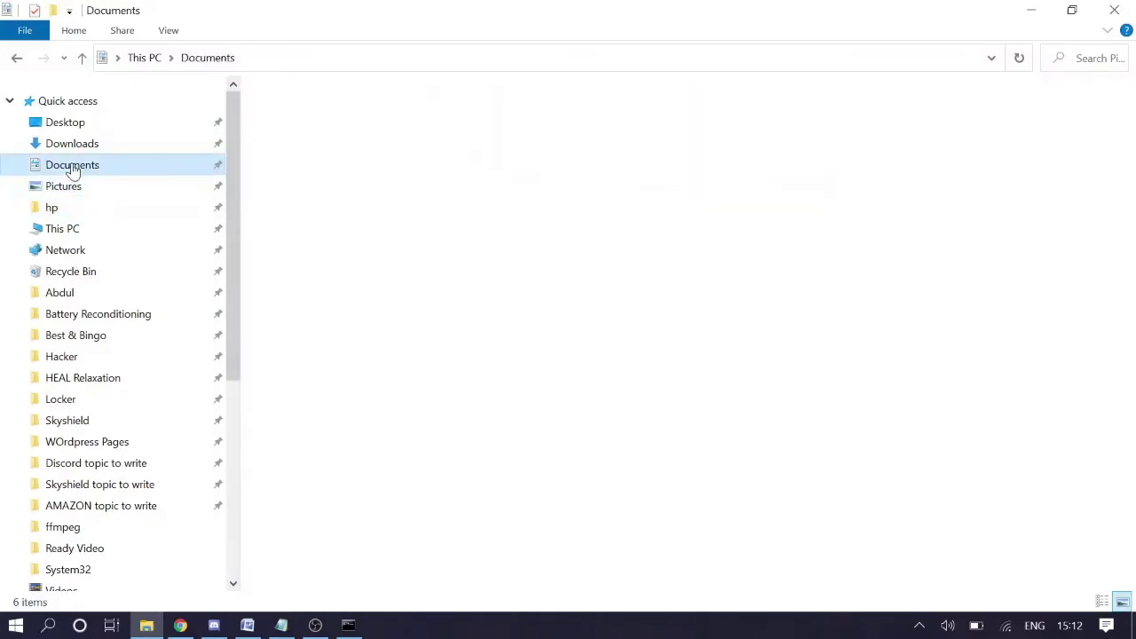
pyautogui.scroll(-1, 36, 524)
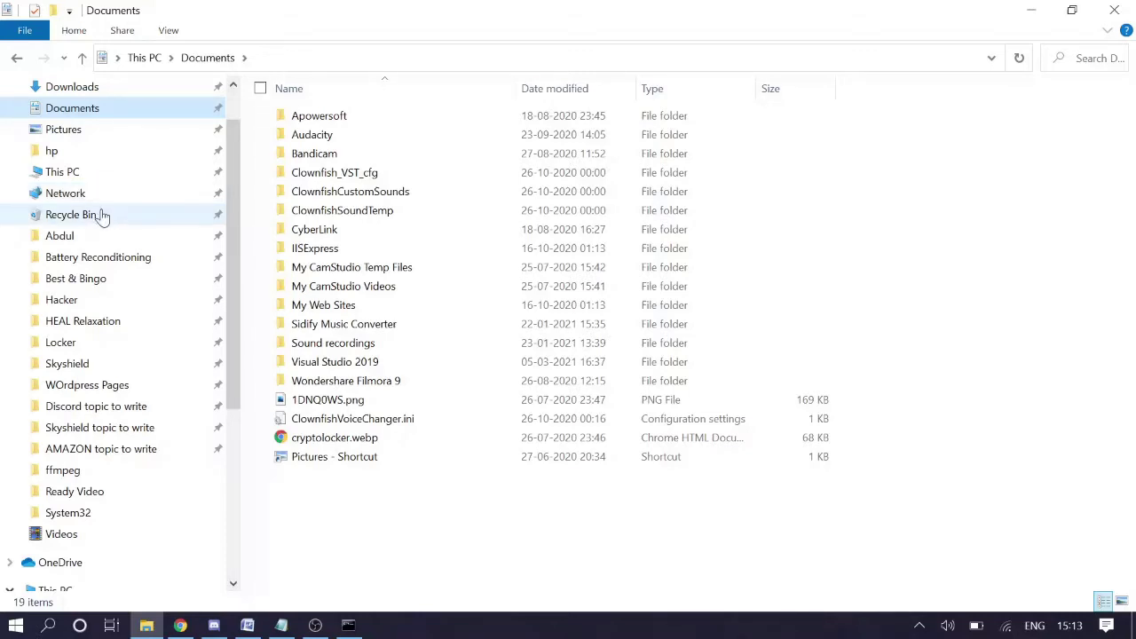
pyautogui.scroll(1, 100, 213)
pyautogui.click(67, 188)
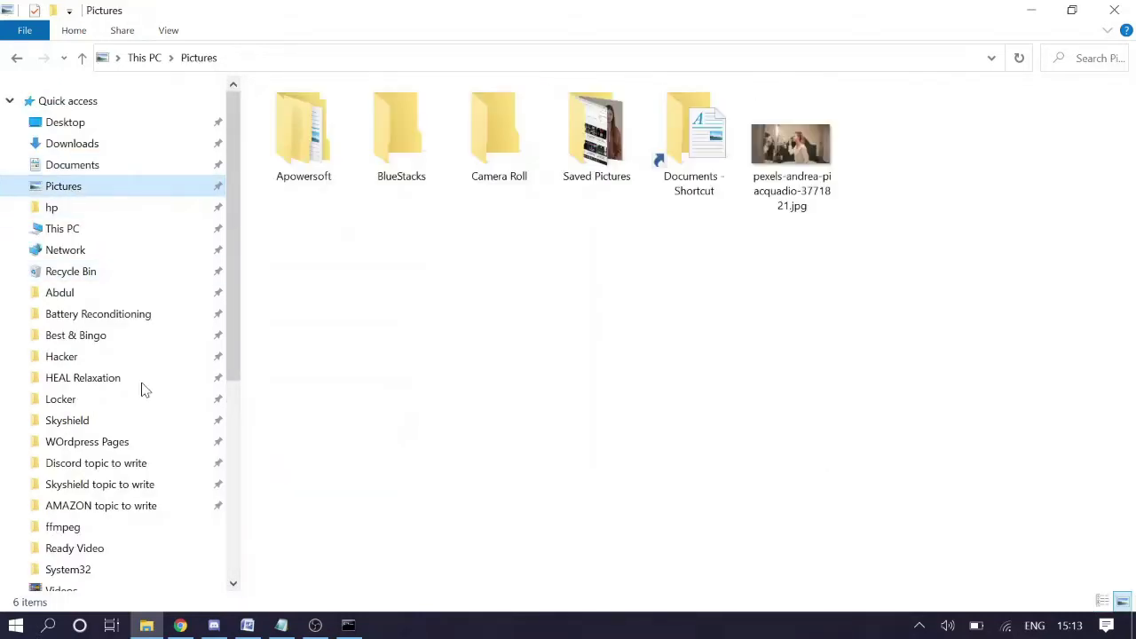
pyautogui.scroll(-1, 139, 388)
pyautogui.click(62, 522)
pyautogui.scroll(2, 149, 370)
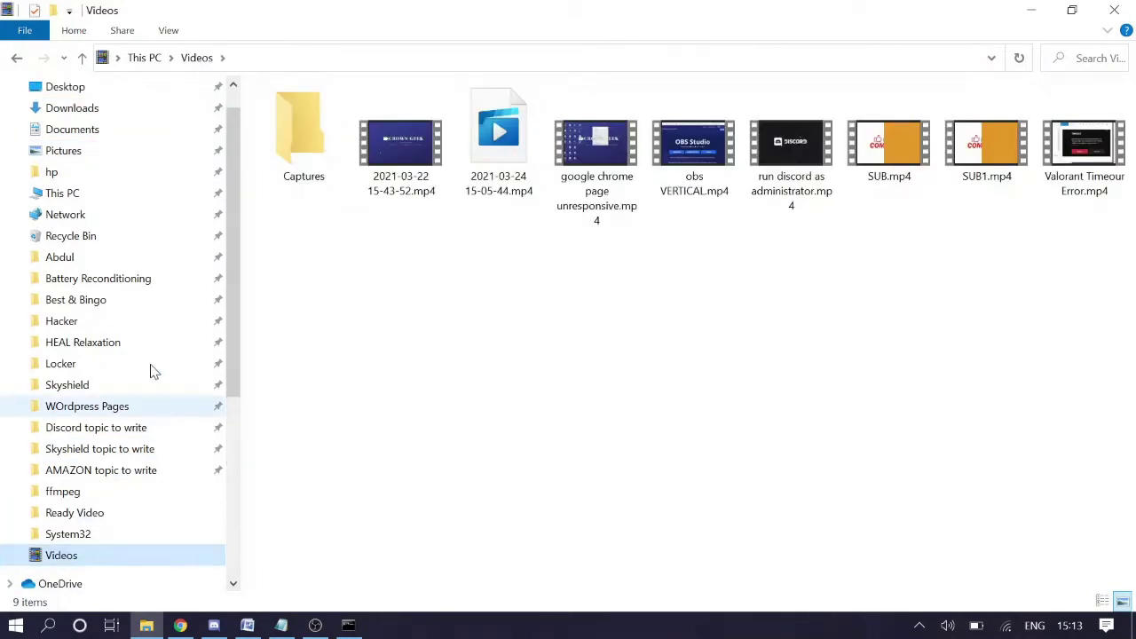
# Return to the Pictures folder and select the pexels JPG image.
pyautogui.click(81, 206)
pyautogui.click(81, 188)
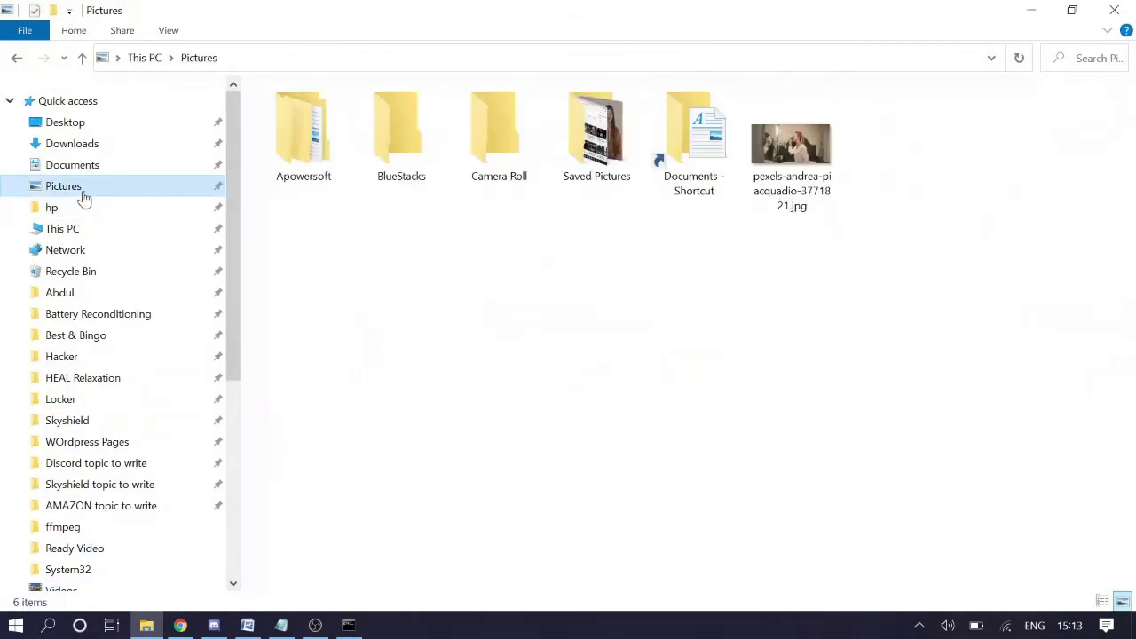
pyautogui.click(772, 166)
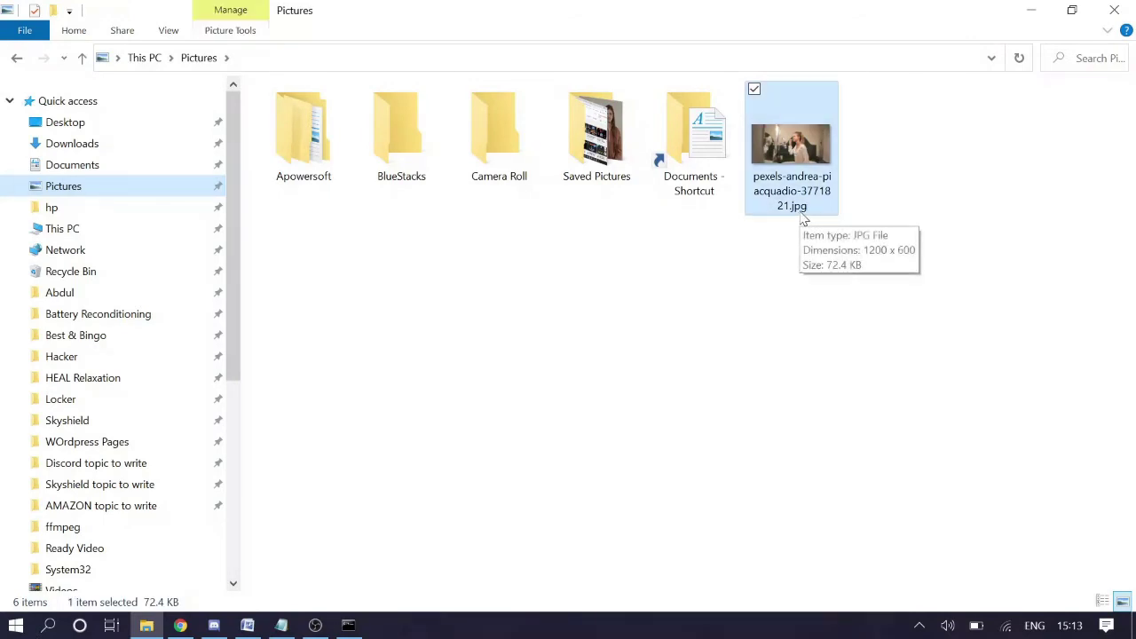
# Rename the pexels JPG image in the Pictures folder as Brush.jpg and select it.
pyautogui.rightClick(789, 186)
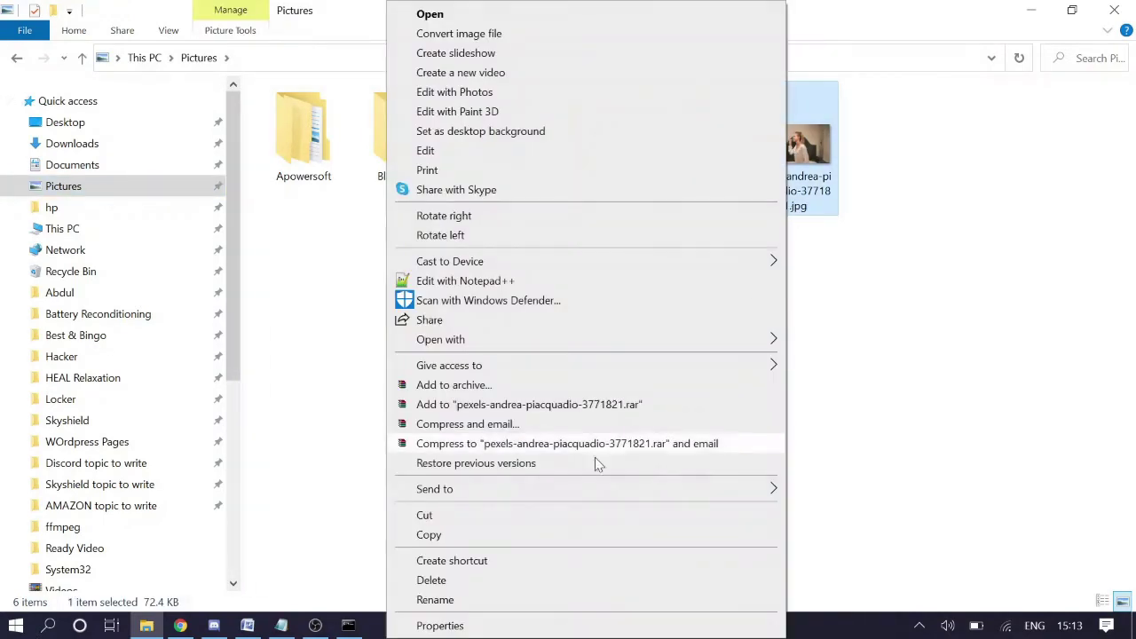
pyautogui.click(475, 599)
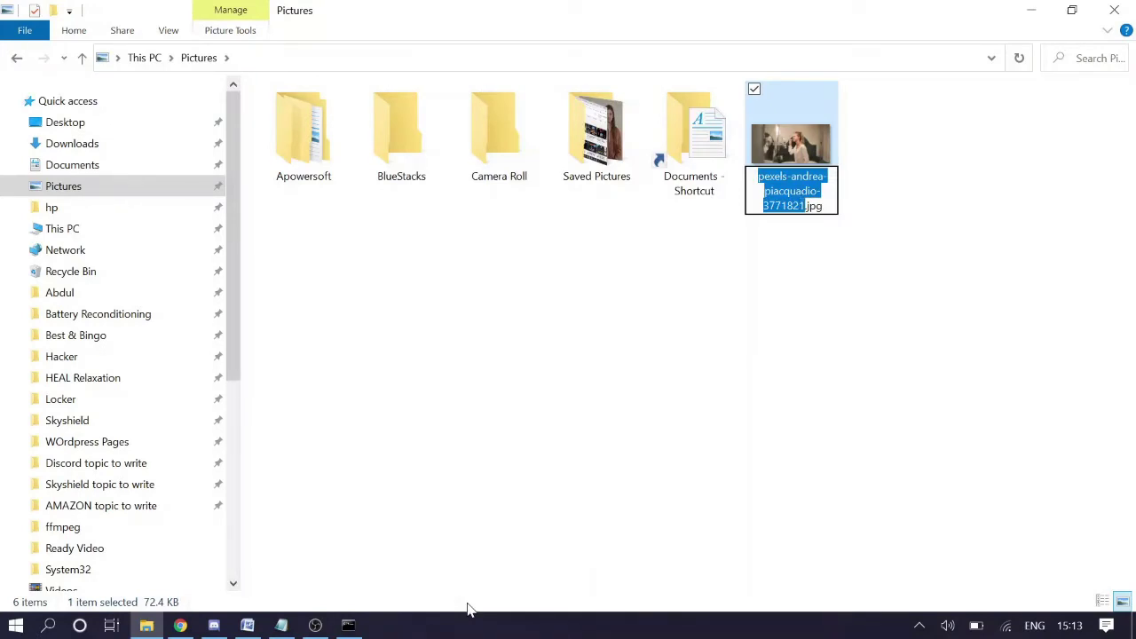
pyautogui.write('Brush')
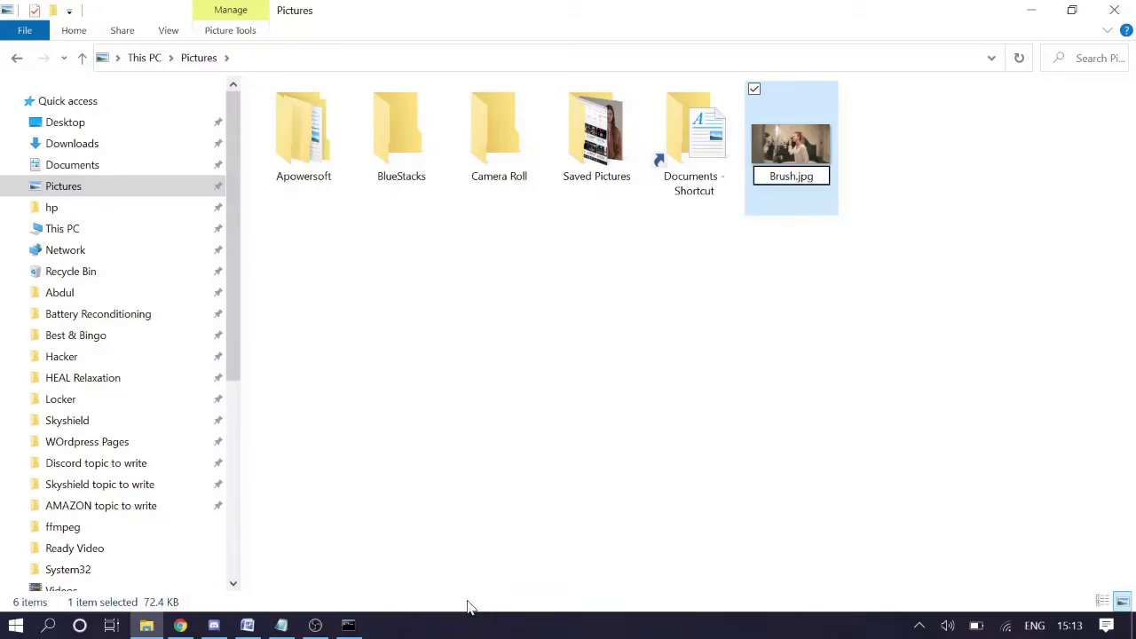
pyautogui.click(741, 414)
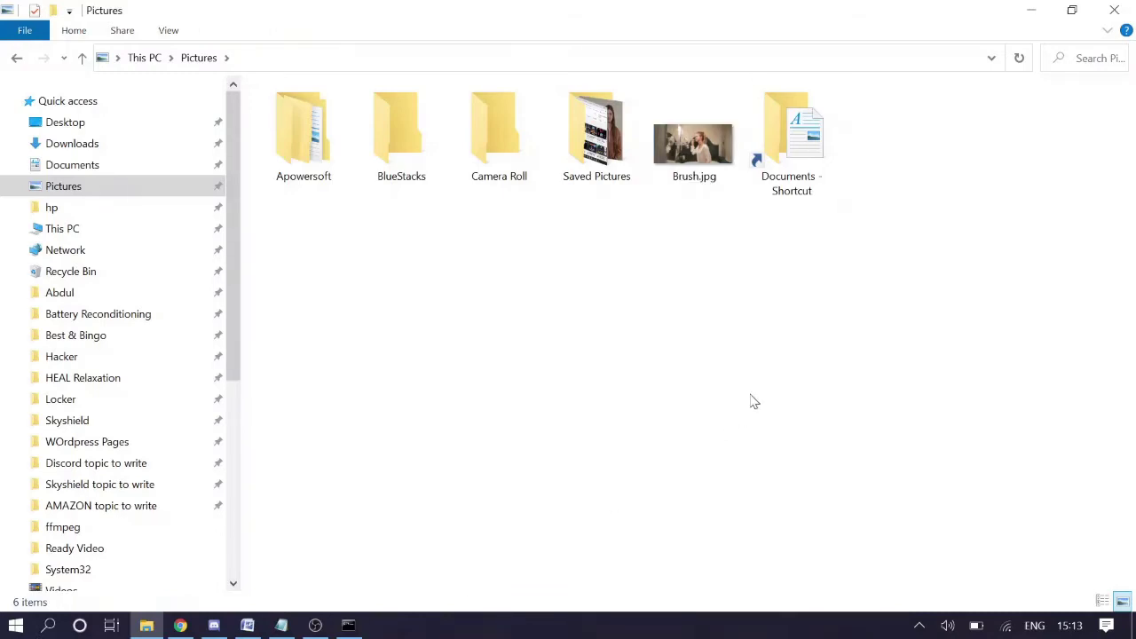
pyautogui.click(698, 184)
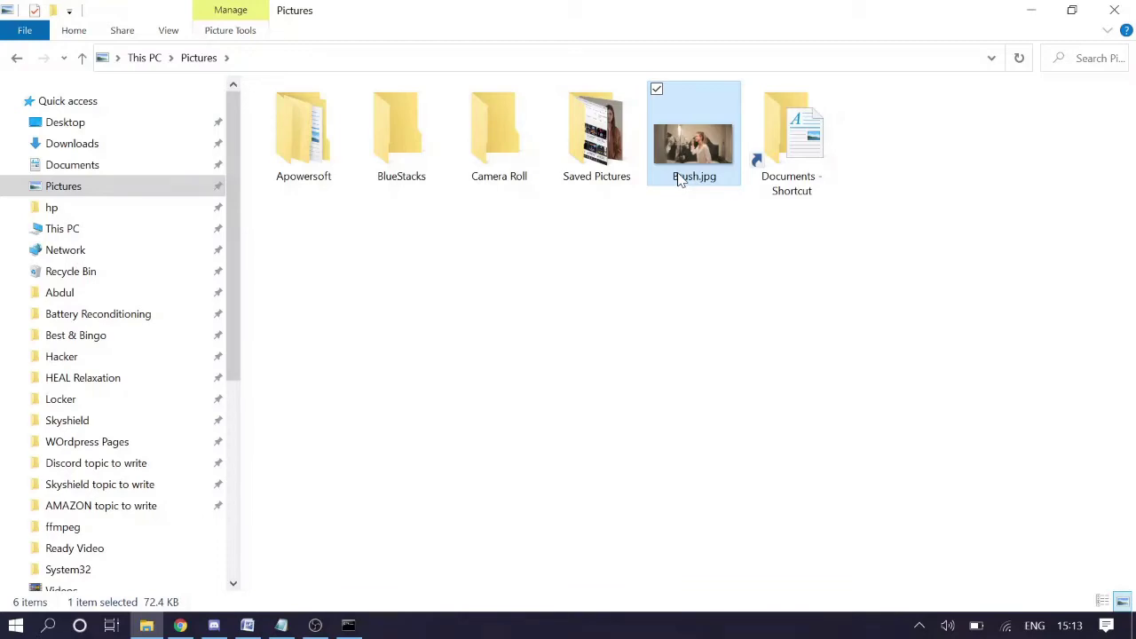
pyautogui.moveTo(697, 180)
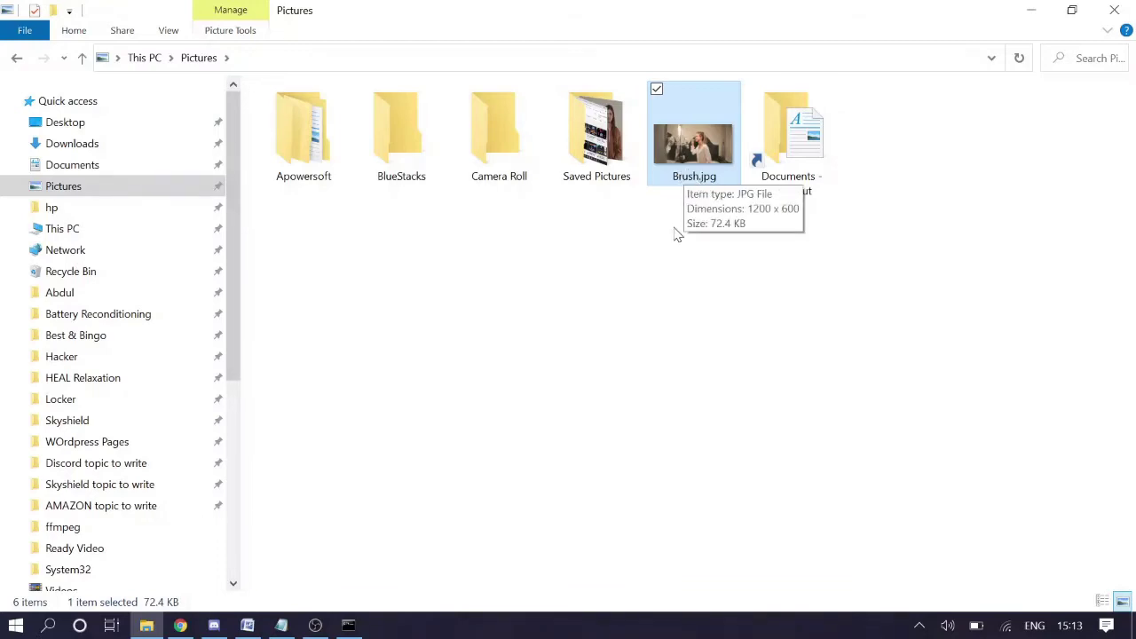
# Switch to Command Prompt and run ffmpeg without arguments to check the installation.
pyautogui.click(348, 626)
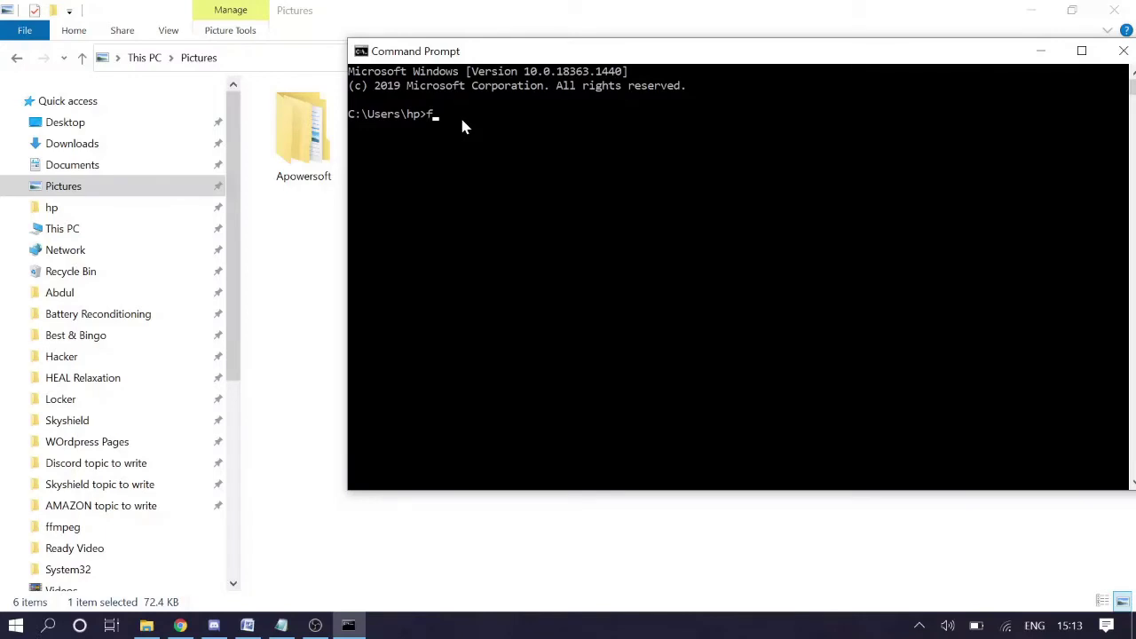
pyautogui.press('Return')
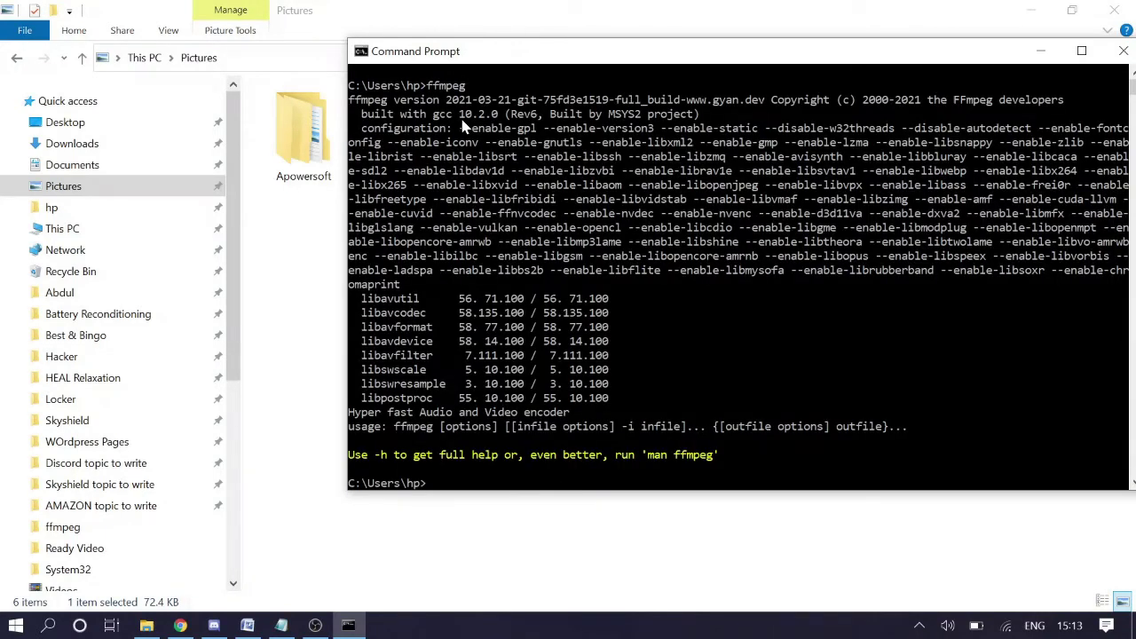
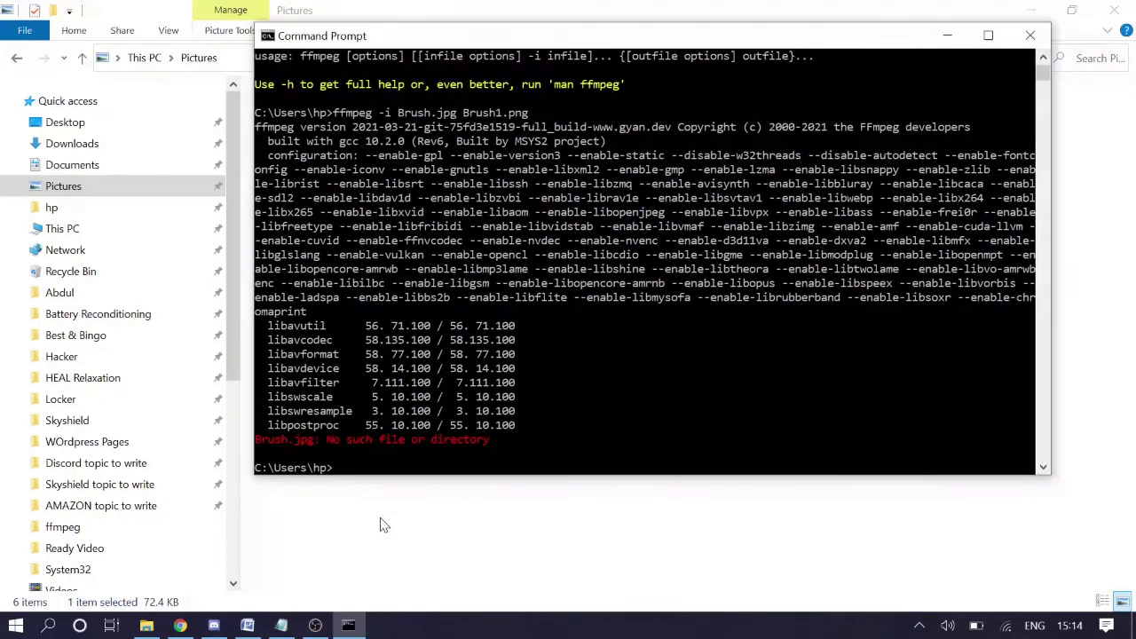
# Change to the Pictures directory with cd pictures and list its contents with dir.
pyautogui.click(363, 468)
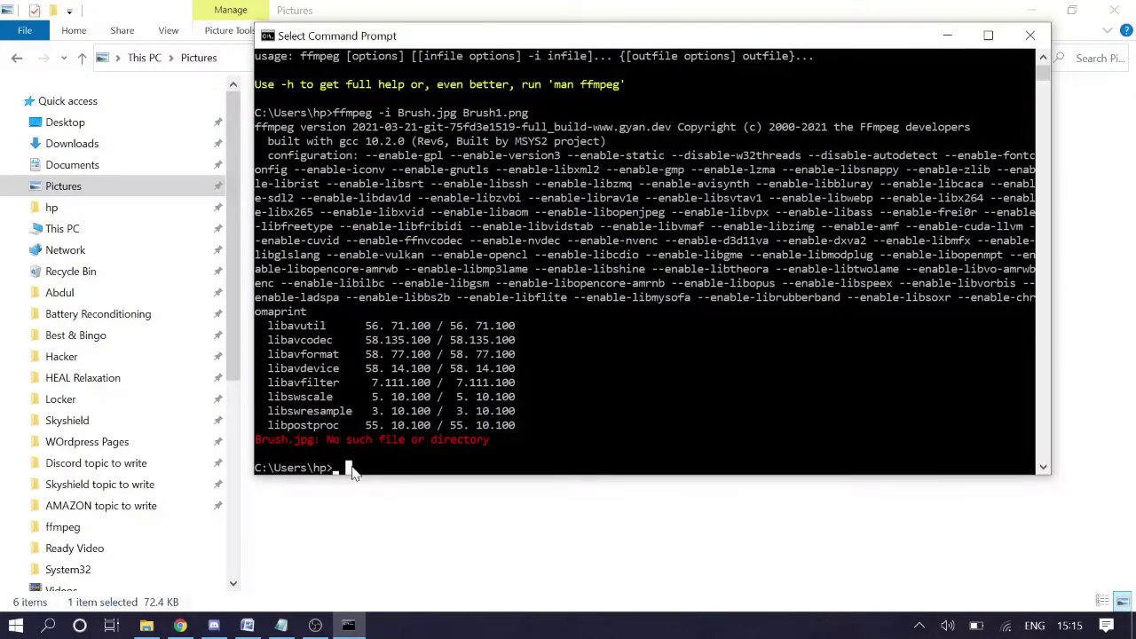
pyautogui.rightClick(368, 471)
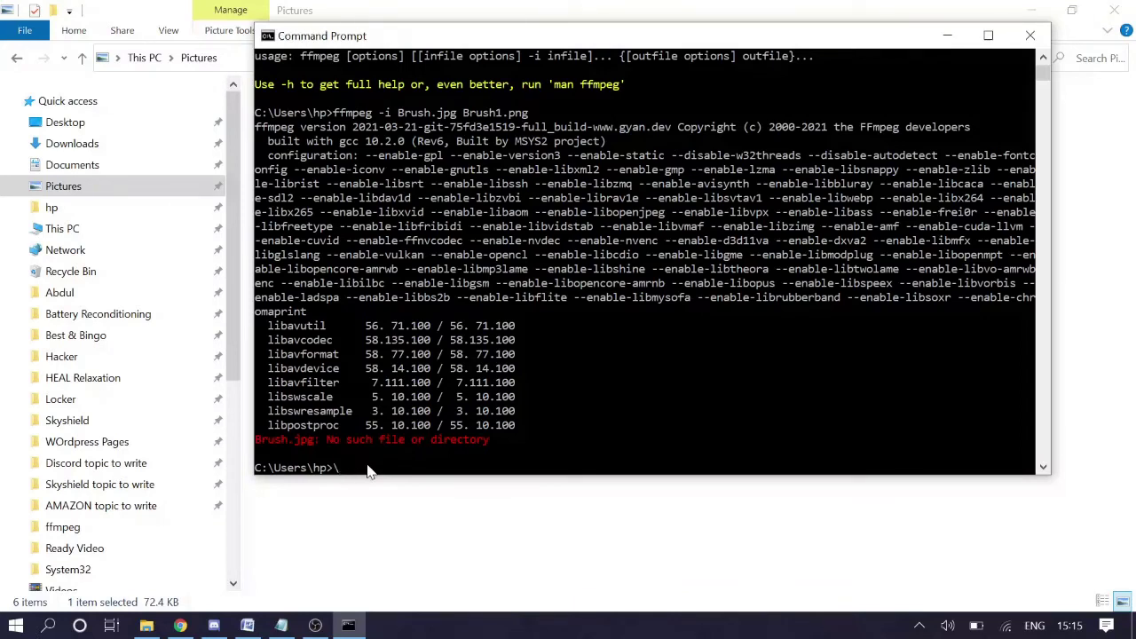
pyautogui.press('BackSpace')
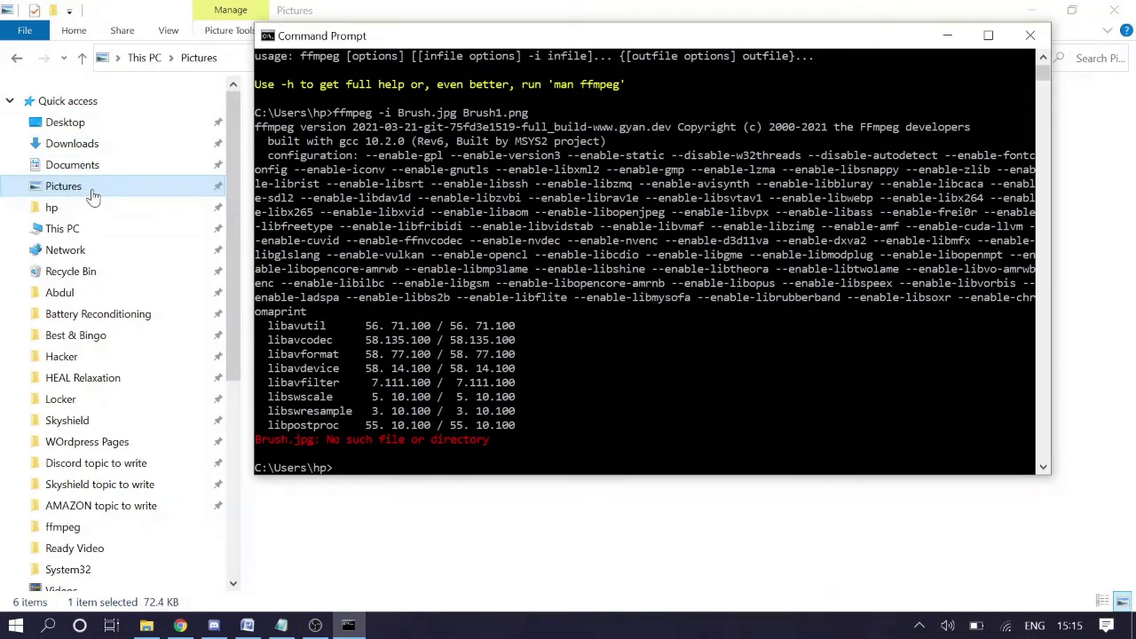
pyautogui.write('cd pictures')
pyautogui.press('Return')
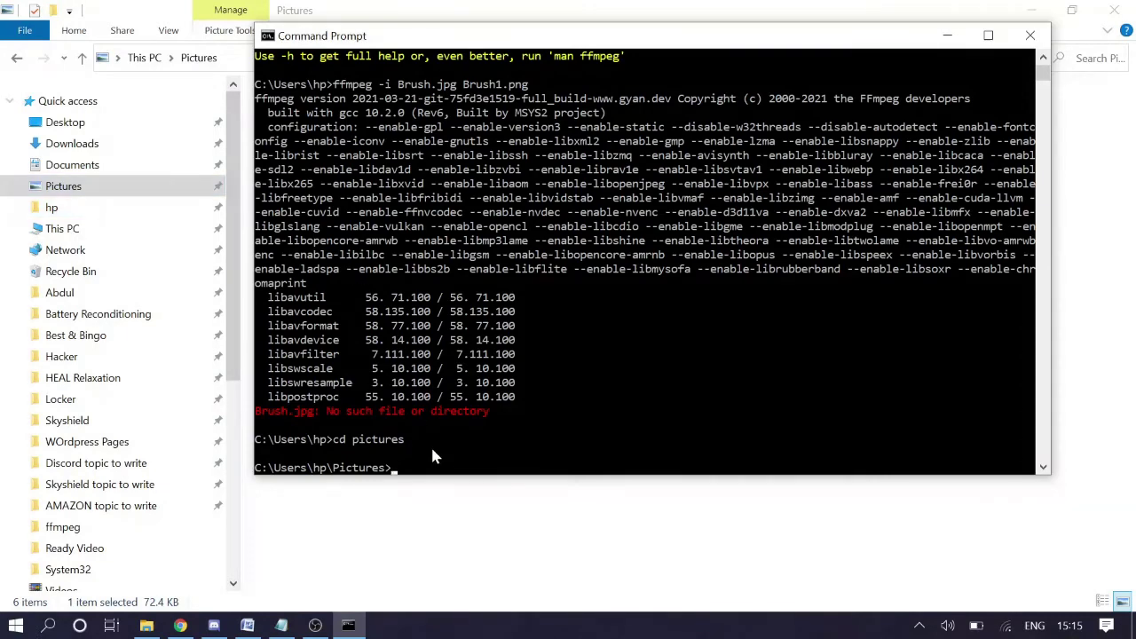
pyautogui.write('dir')
pyautogui.press('Return')
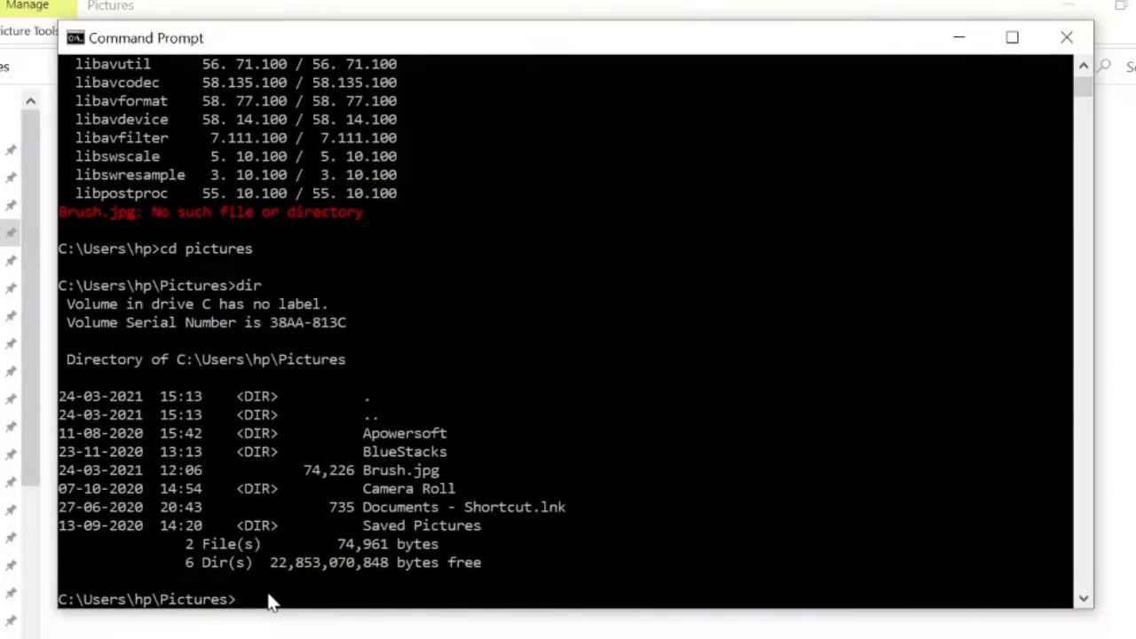
# Convert Brush.jpg to PNG by running ffmpeg -i Brush.jpg Brush1.png in the Pictures directory.
pyautogui.write('f')
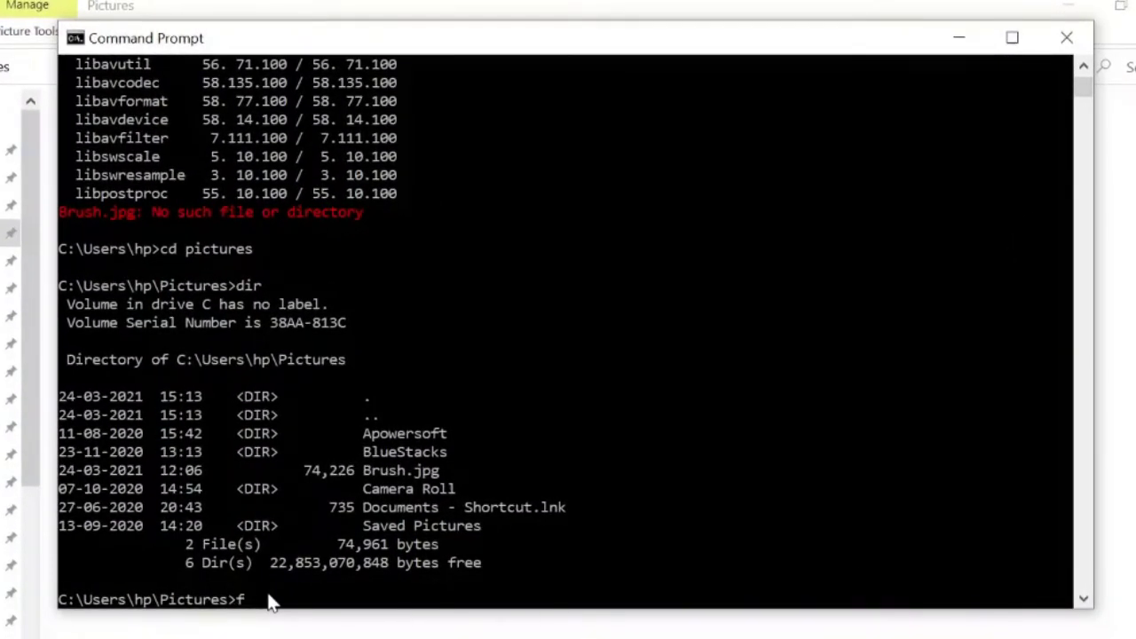
pyautogui.write('fmpeg -i')
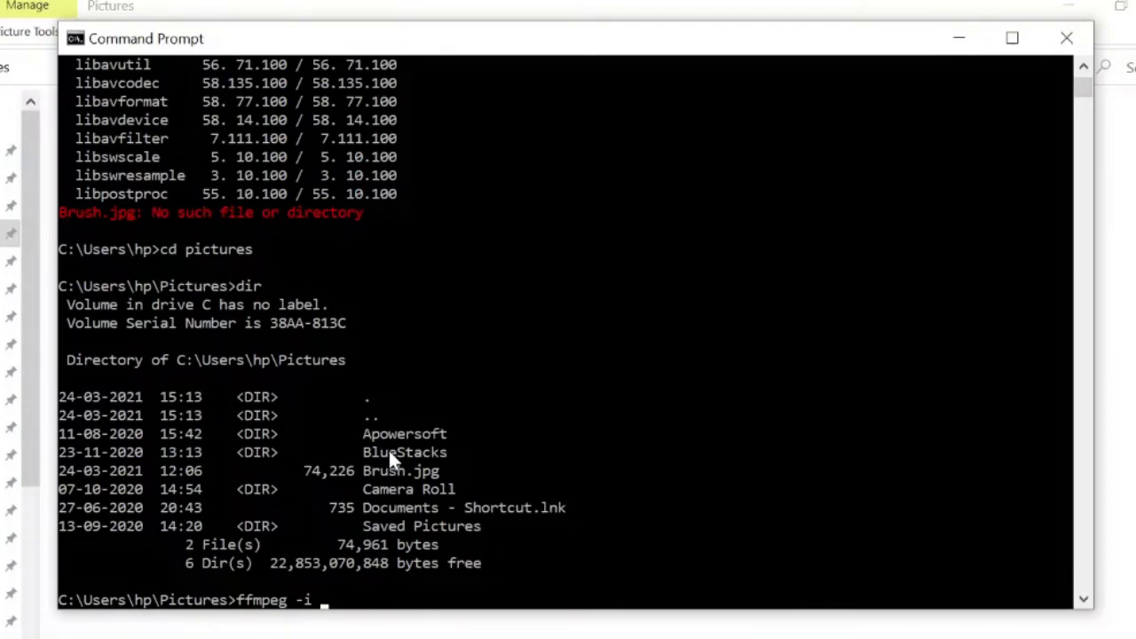
pyautogui.write(' Brush.')
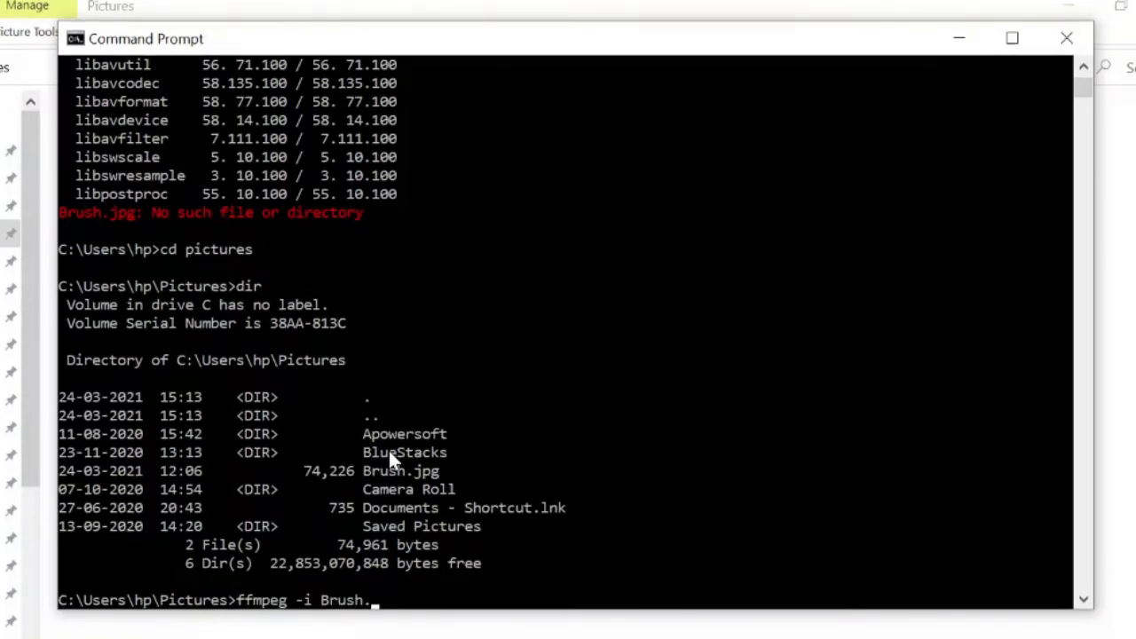
pyautogui.write('jpg')
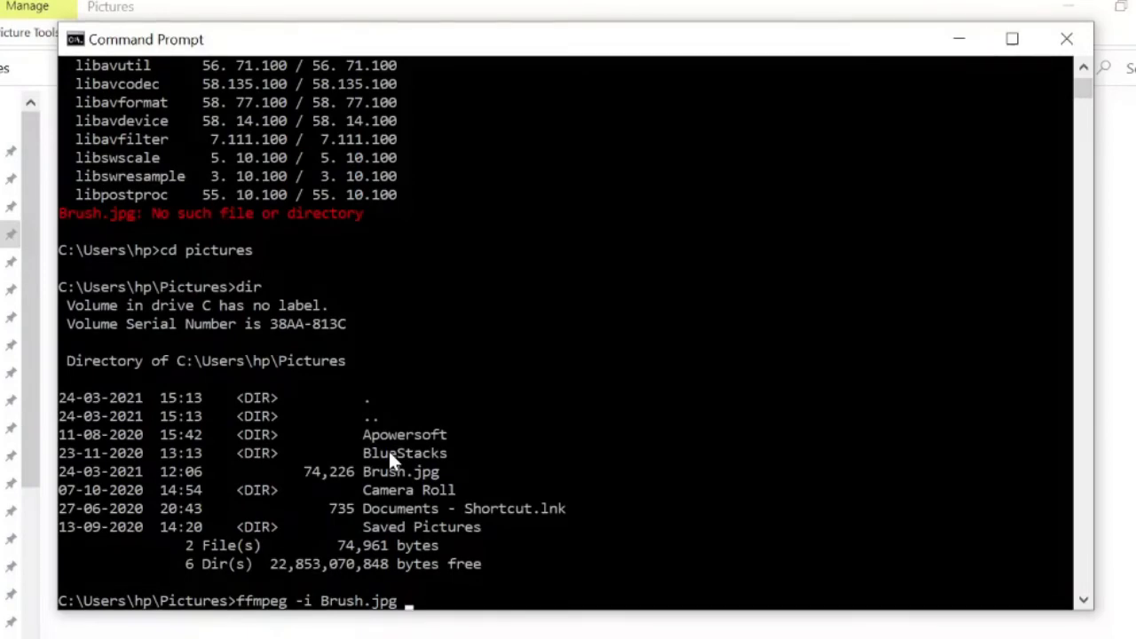
pyautogui.write('Brus')
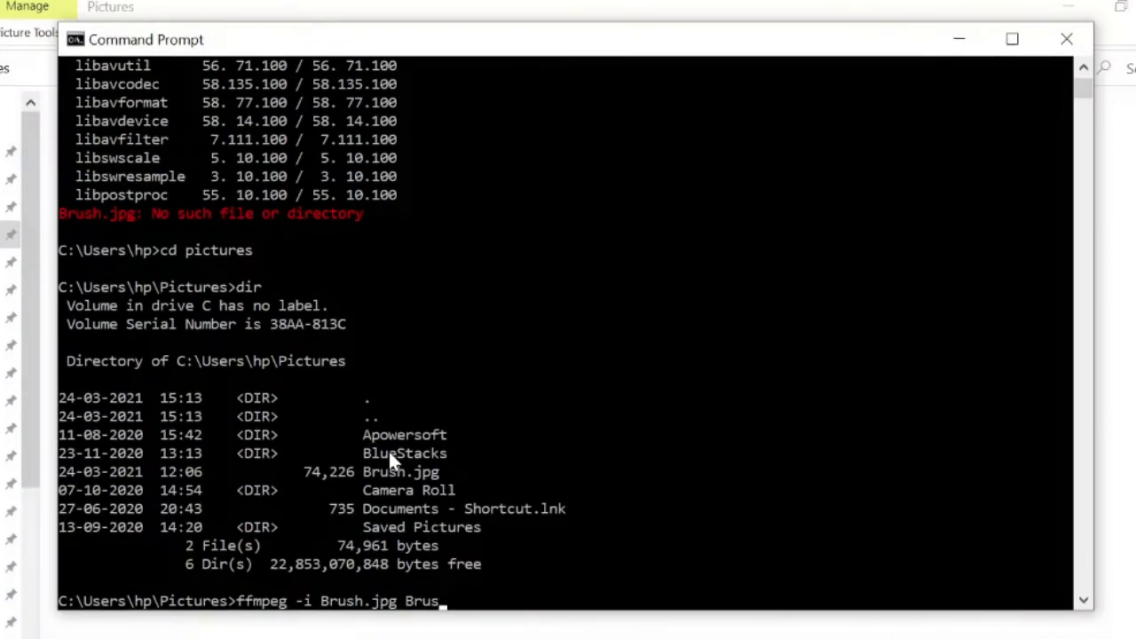
pyautogui.write('h')
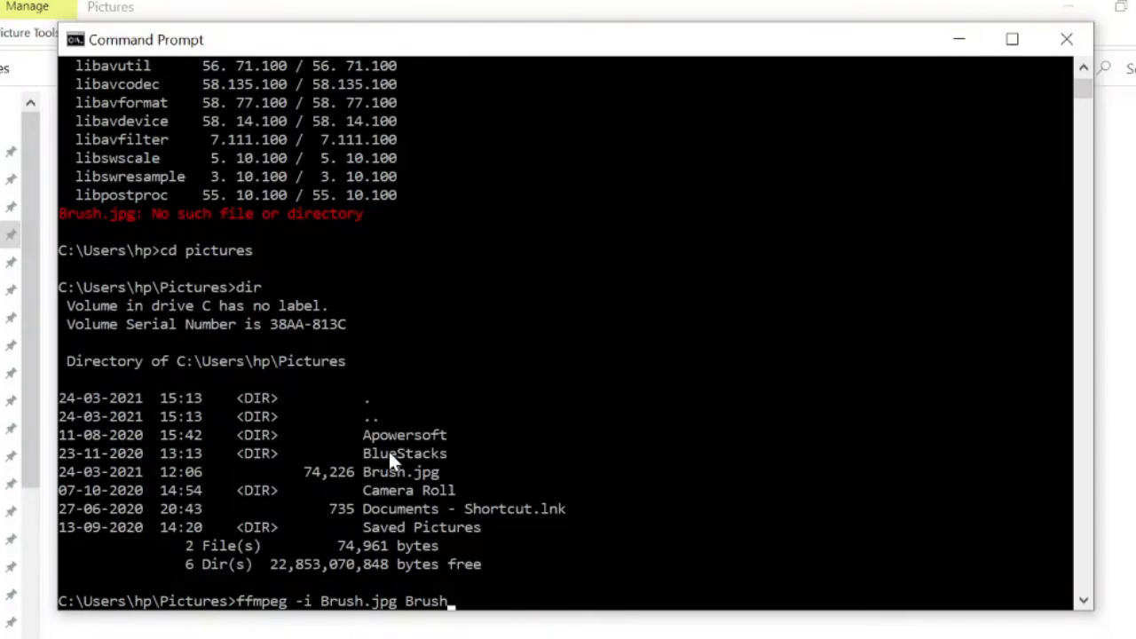
pyautogui.write('1.png')
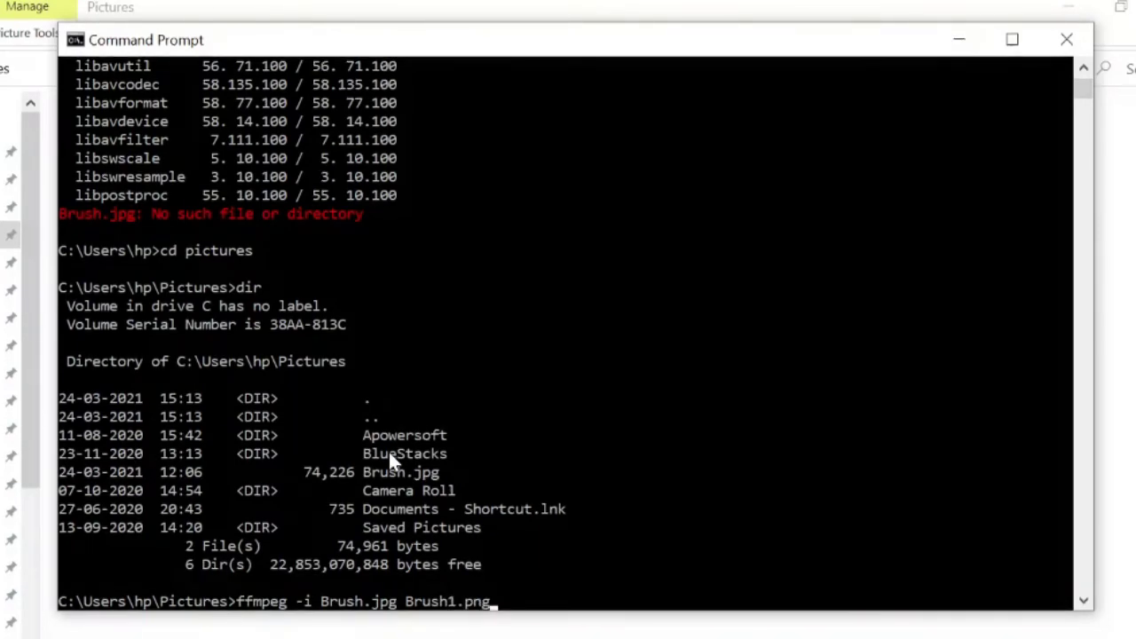
pyautogui.press('Return')
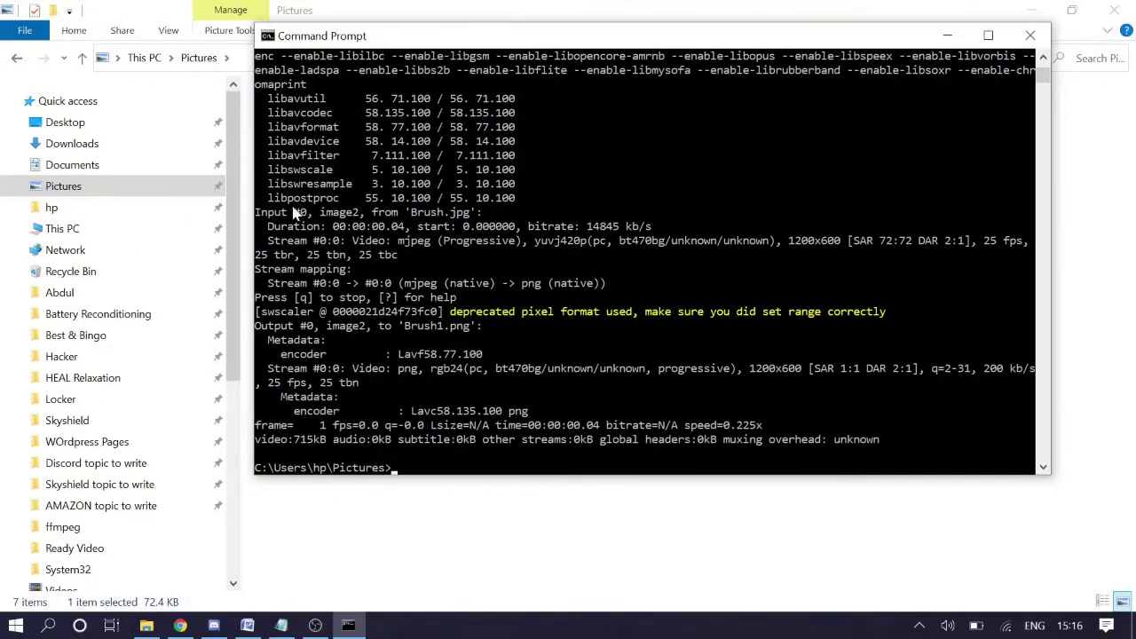
# Switch to File Explorer, delete SUB1.mp4 from the Videos folder and select SUB.mp4.
pyautogui.click(174, 195)
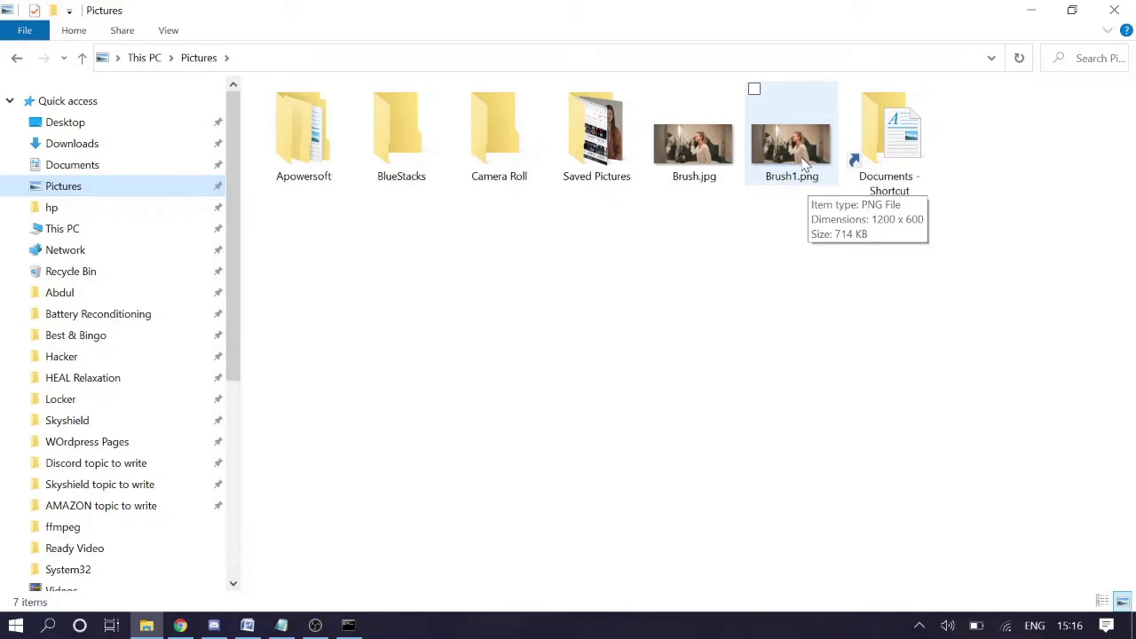
pyautogui.scroll(-2, 172, 349)
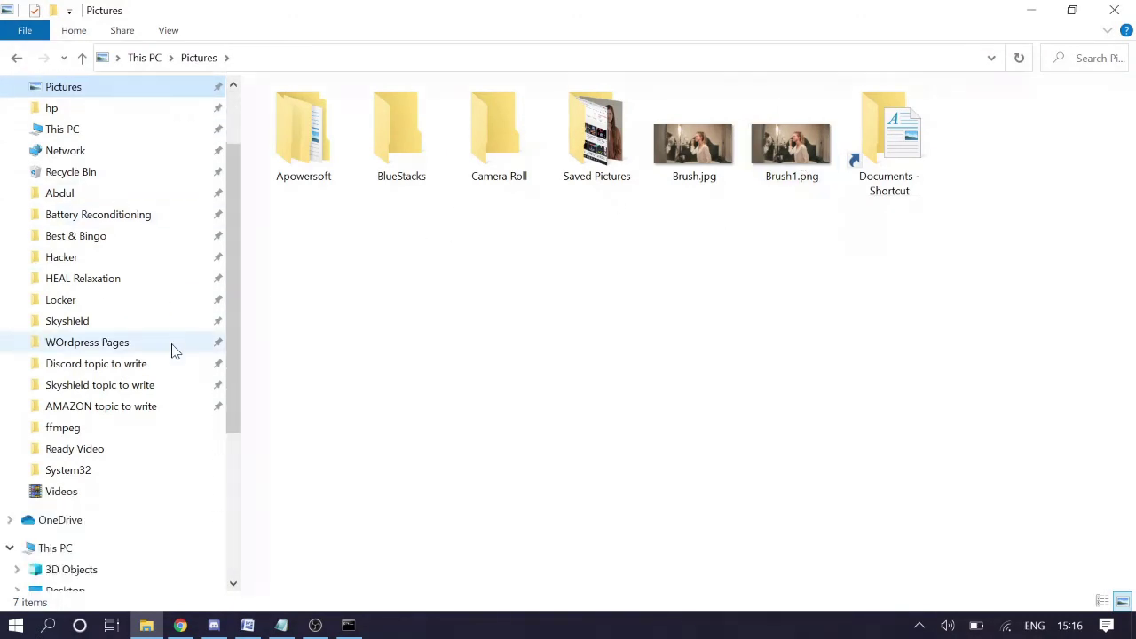
pyautogui.click(82, 493)
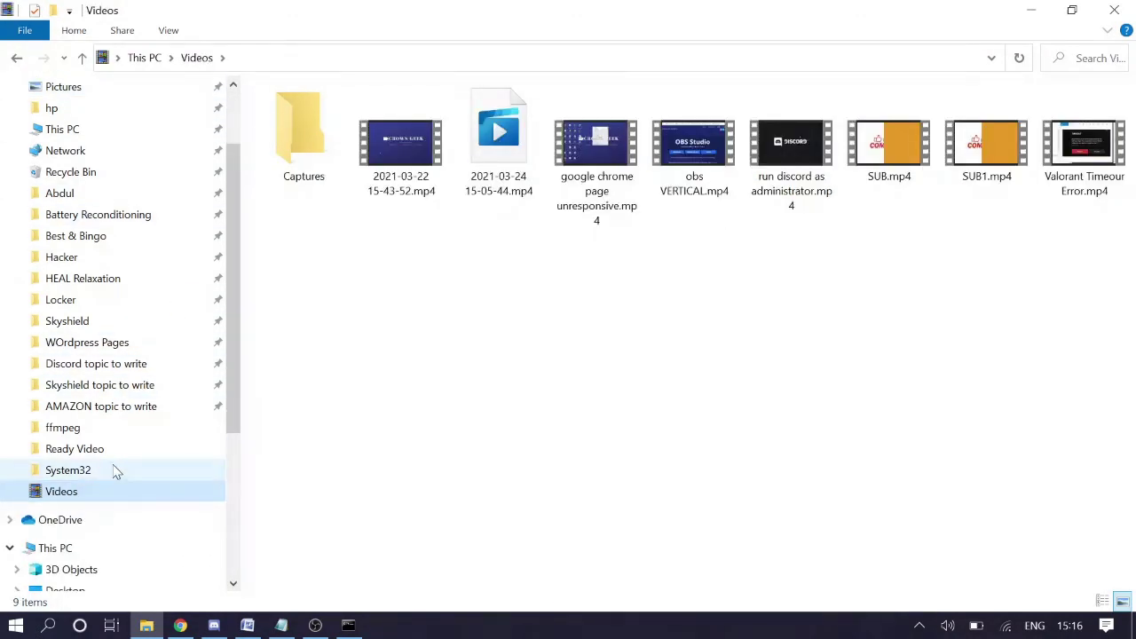
pyautogui.click(988, 171)
pyautogui.press('Delete')
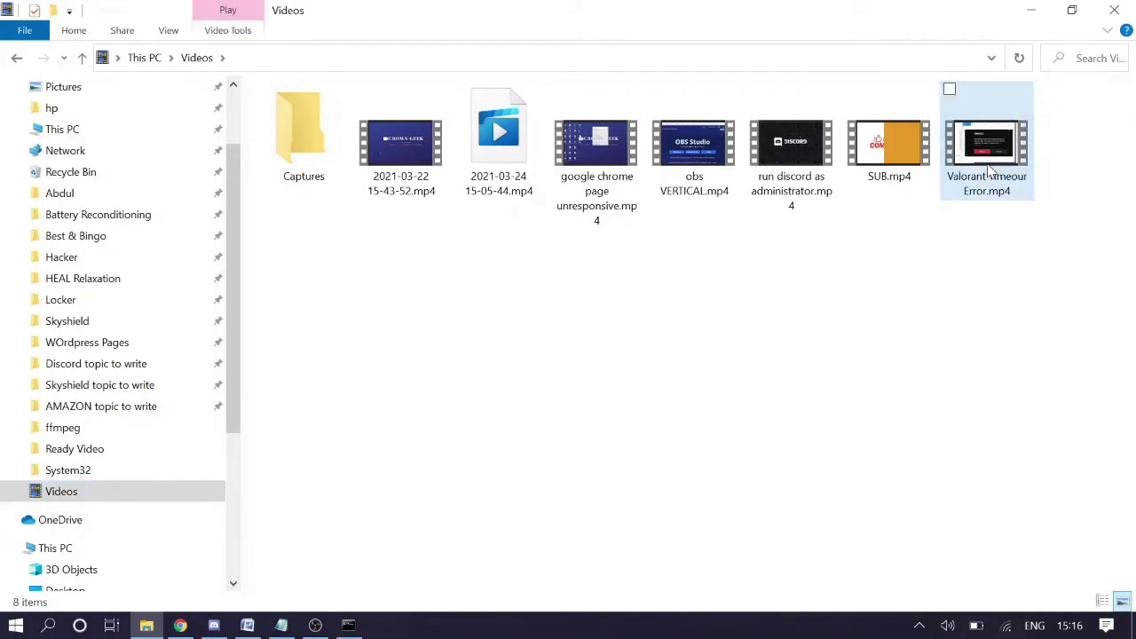
pyautogui.click(888, 147)
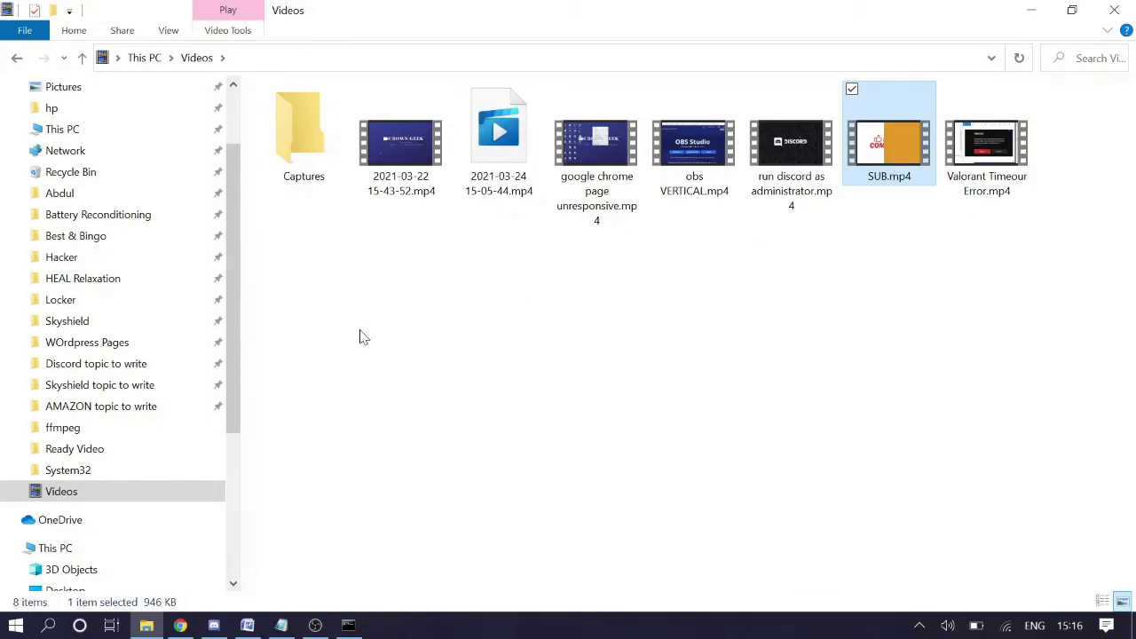
# Return to Command Prompt, move up with cd.. and into the Videos directory with cd videos, and list its files with dir.
pyautogui.click(348, 625)
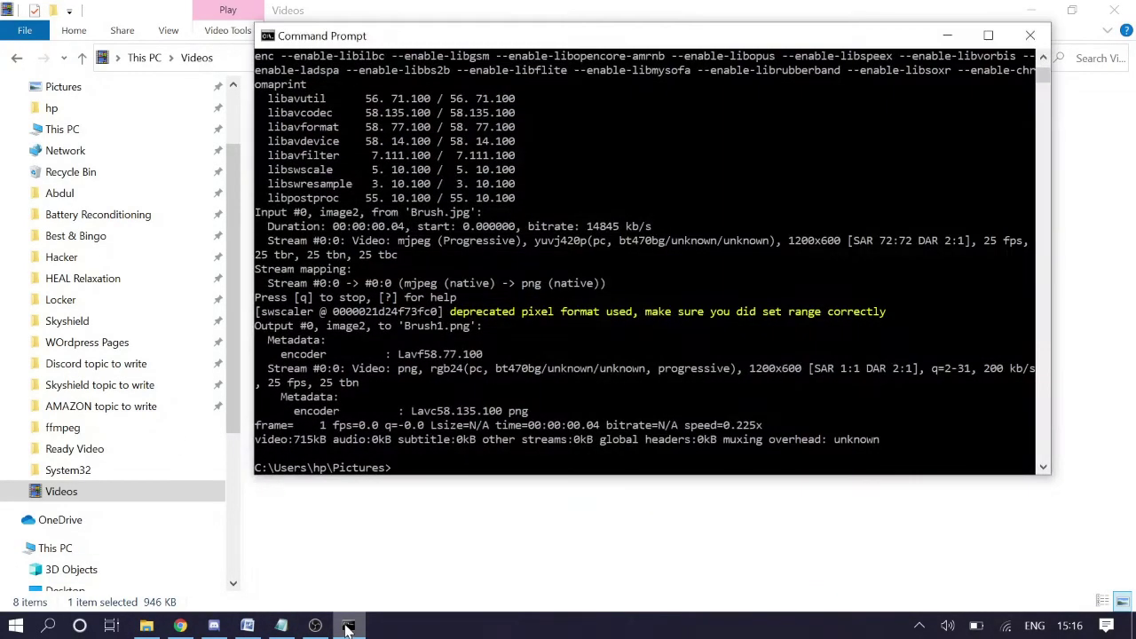
pyautogui.click(628, 37)
pyautogui.moveTo(629, 36); pyautogui.dragTo(633, 44)
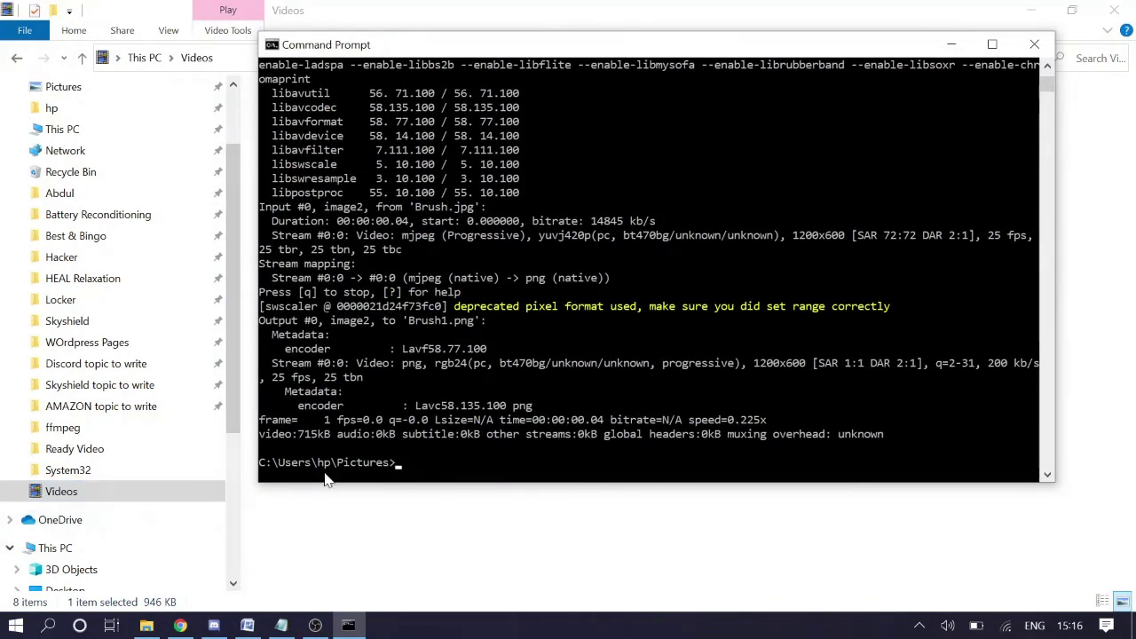
pyautogui.write('cd..')
pyautogui.press('Return')
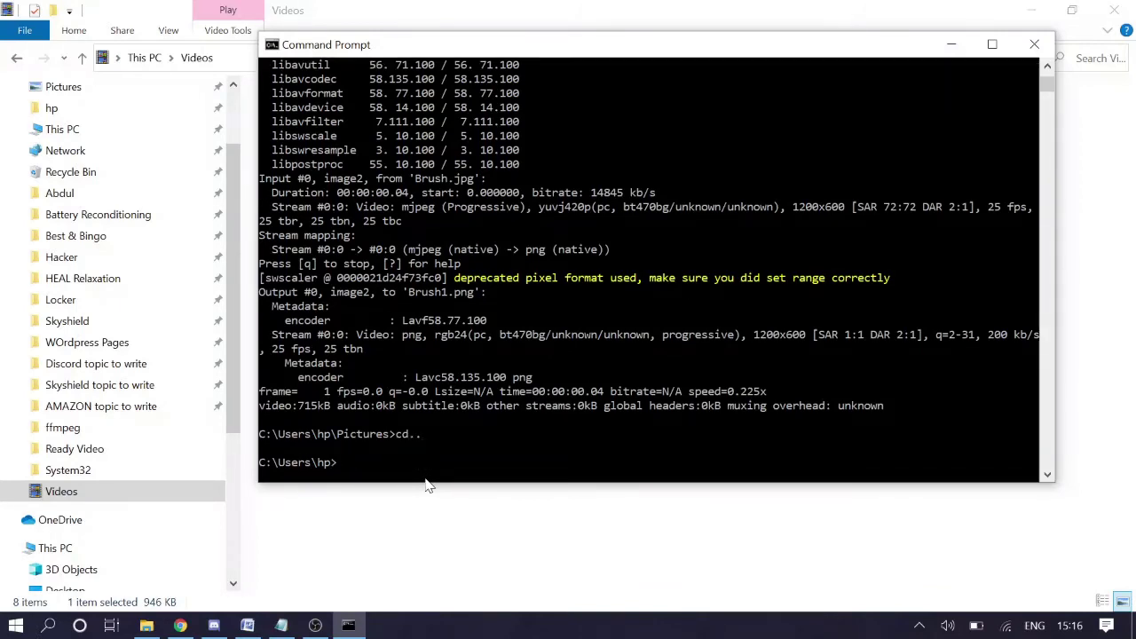
pyautogui.write('cd videos')
pyautogui.press('Return')
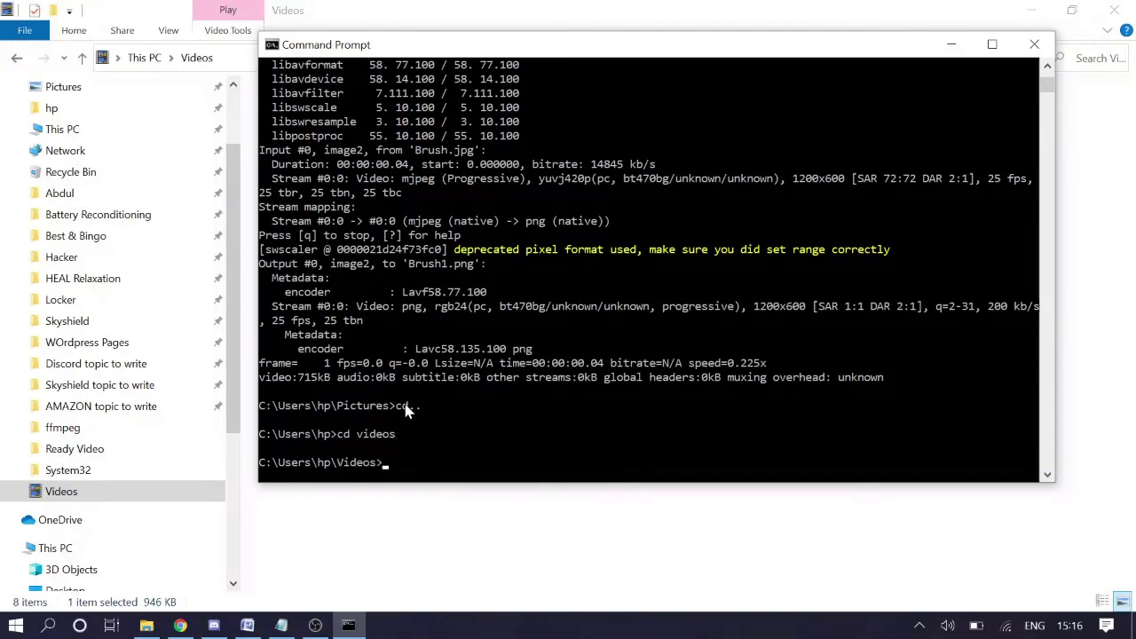
pyautogui.write('dir')
pyautogui.press('Return')
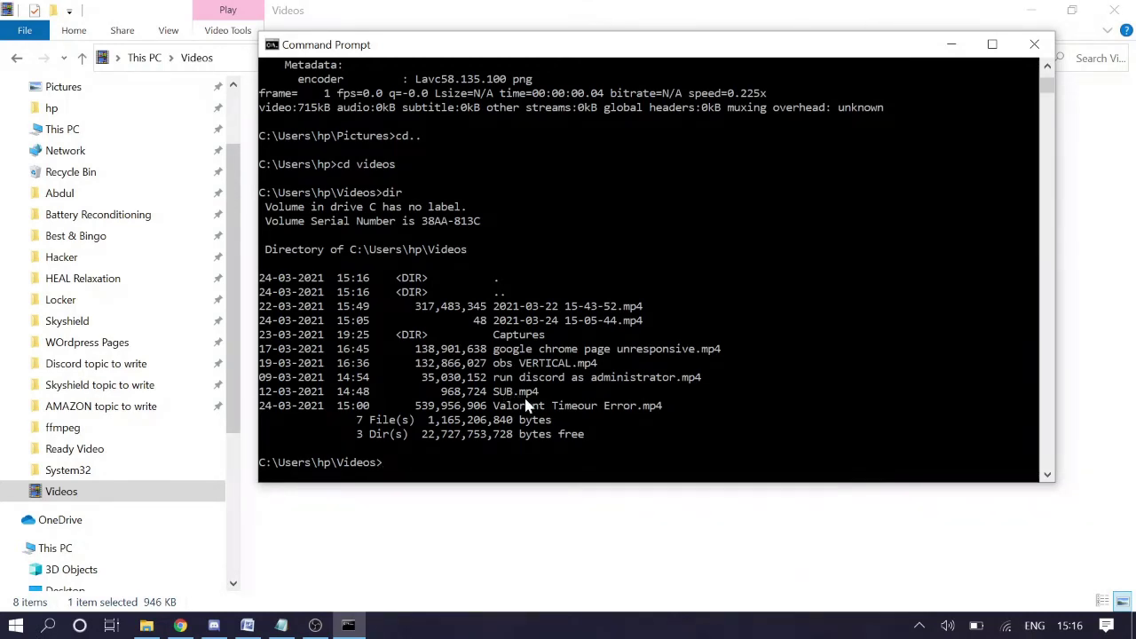
# Compress SUB.mp4 by running ffmpeg -i SUB.mp4 SUBcomp.mp4 and minimize Command Prompt to show the Videos folder.
pyautogui.write('ffmpeg -i SUB.mp4 SUB')
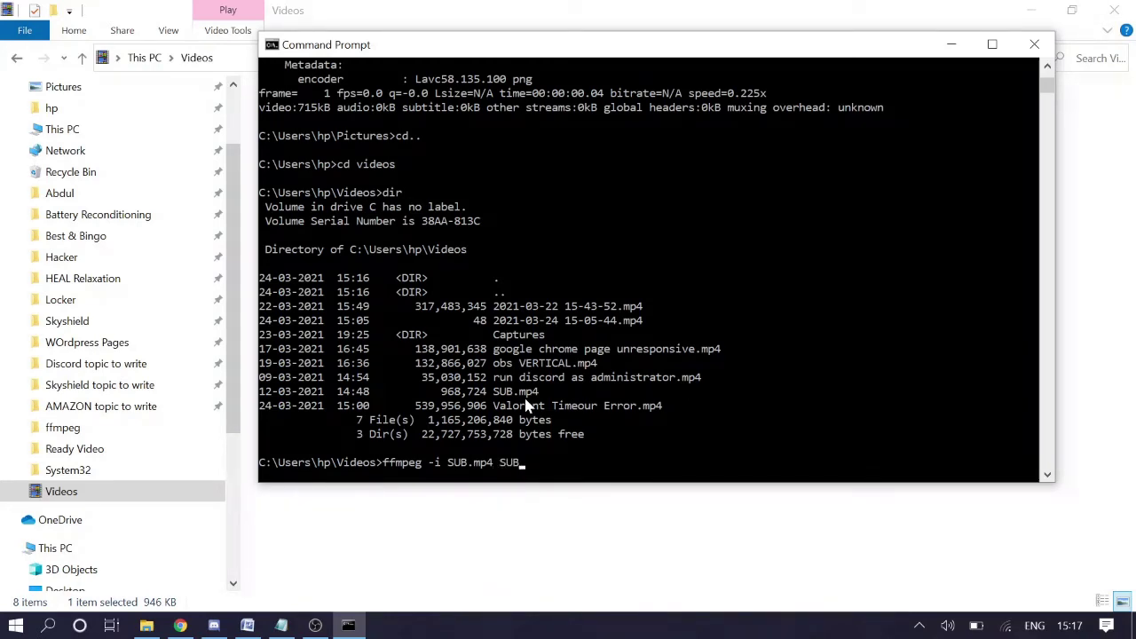
pyautogui.write('comp.mp4')
pyautogui.press('Return')
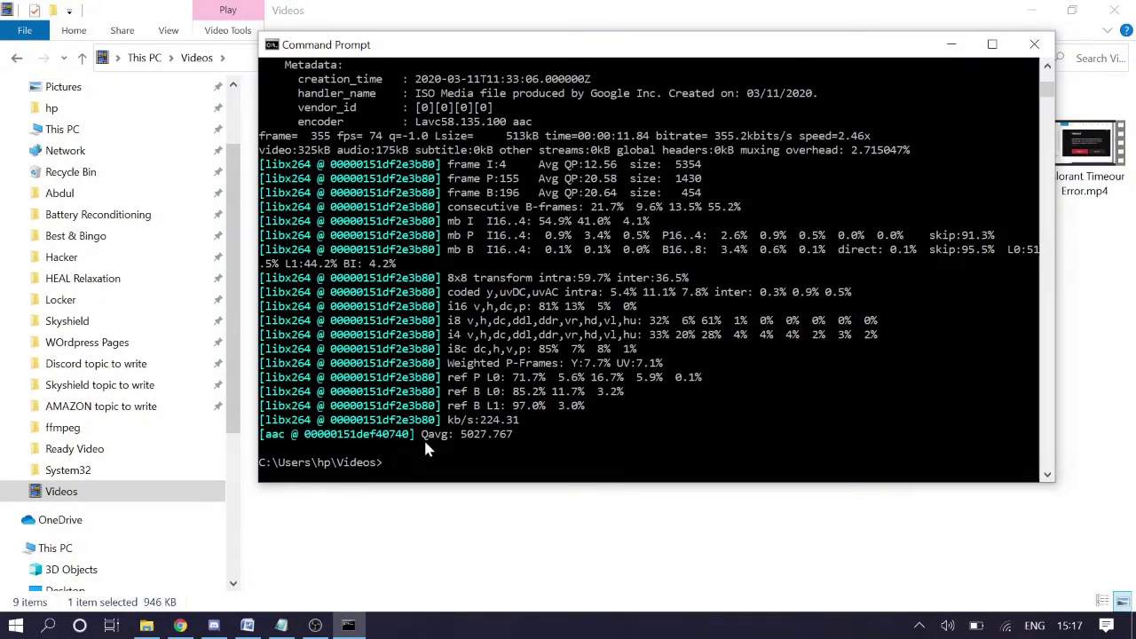
pyautogui.click(950, 43)
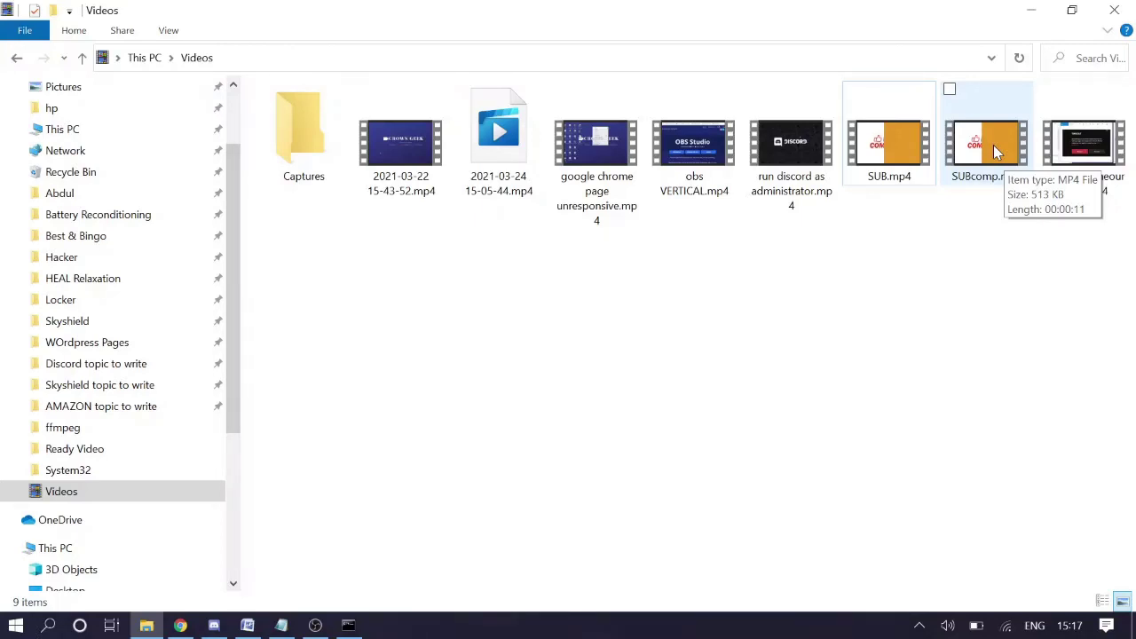
# Return to Command Prompt, convert SUB.mp4 to MKV by running ffmpeg -i SUB.mp4 SUB1.mkv, and minimize Command Prompt to check the file in the Videos folder.
pyautogui.click(360, 626)
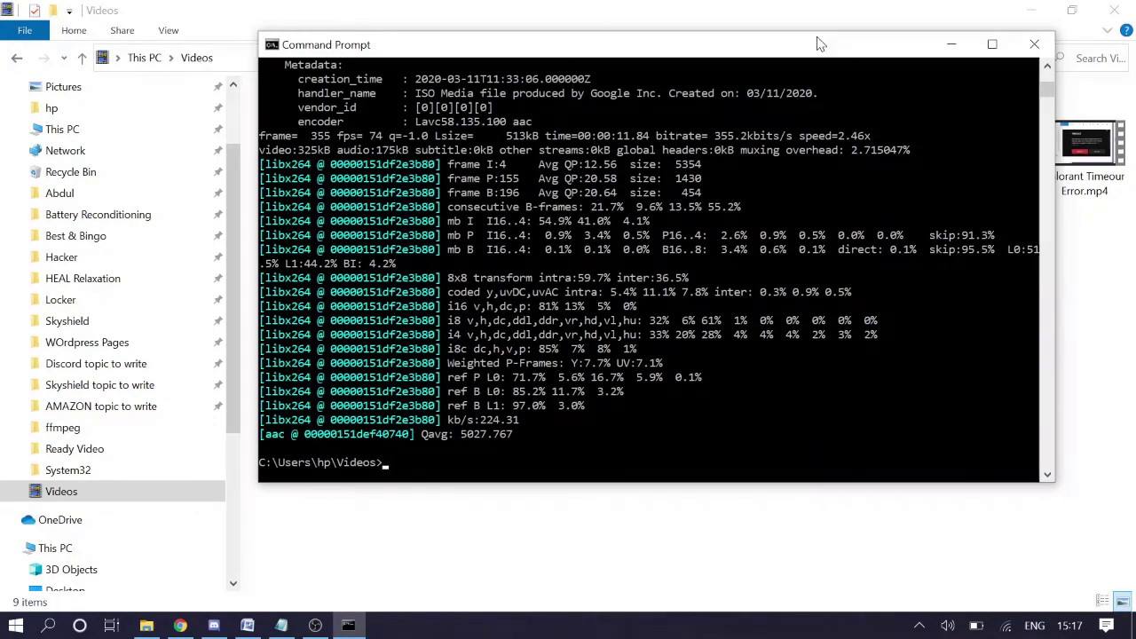
pyautogui.moveTo(815, 49); pyautogui.dragTo(690, 84)
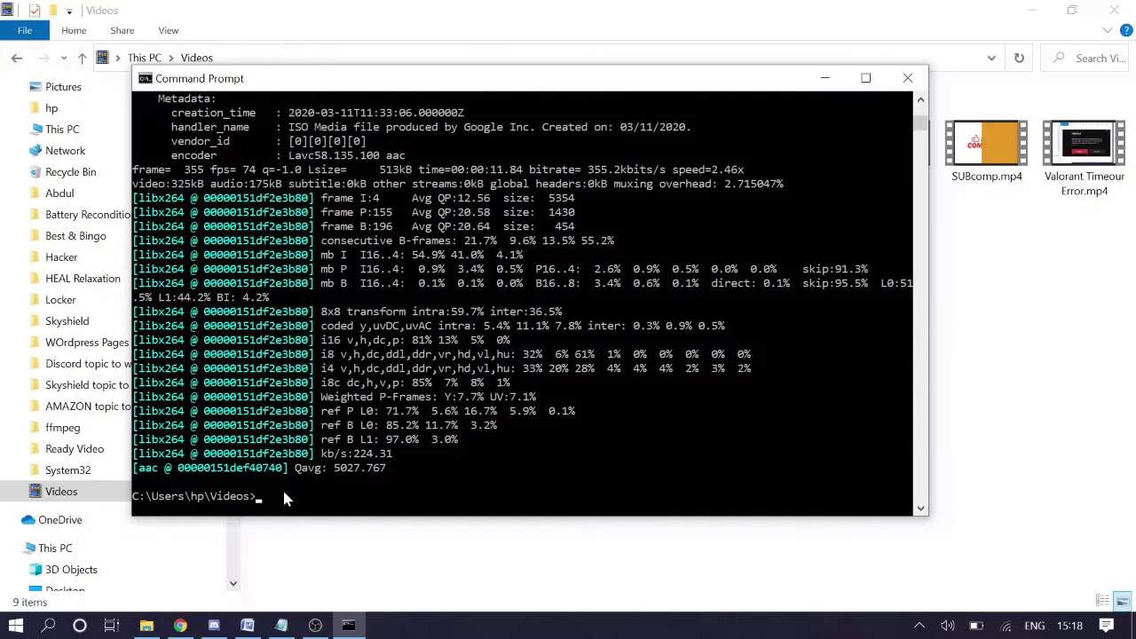
pyautogui.write('eg -i SUB.mp4 SUB')
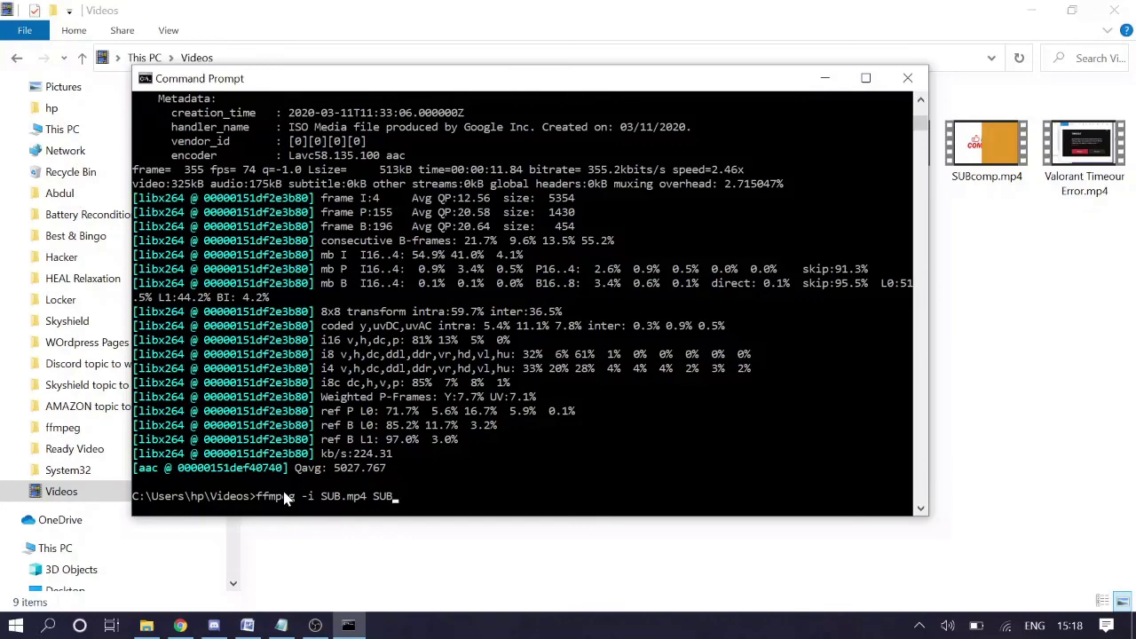
pyautogui.write('1.k')
pyautogui.press('BackSpace')
pyautogui.write('mkv')
pyautogui.press('Return')
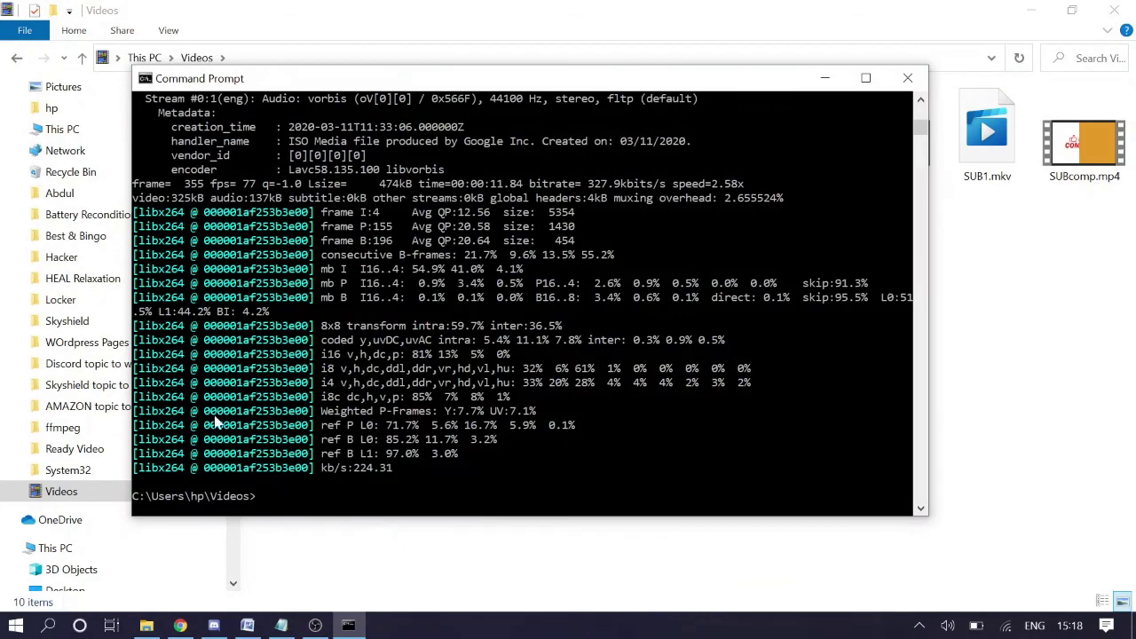
pyautogui.click(826, 82)
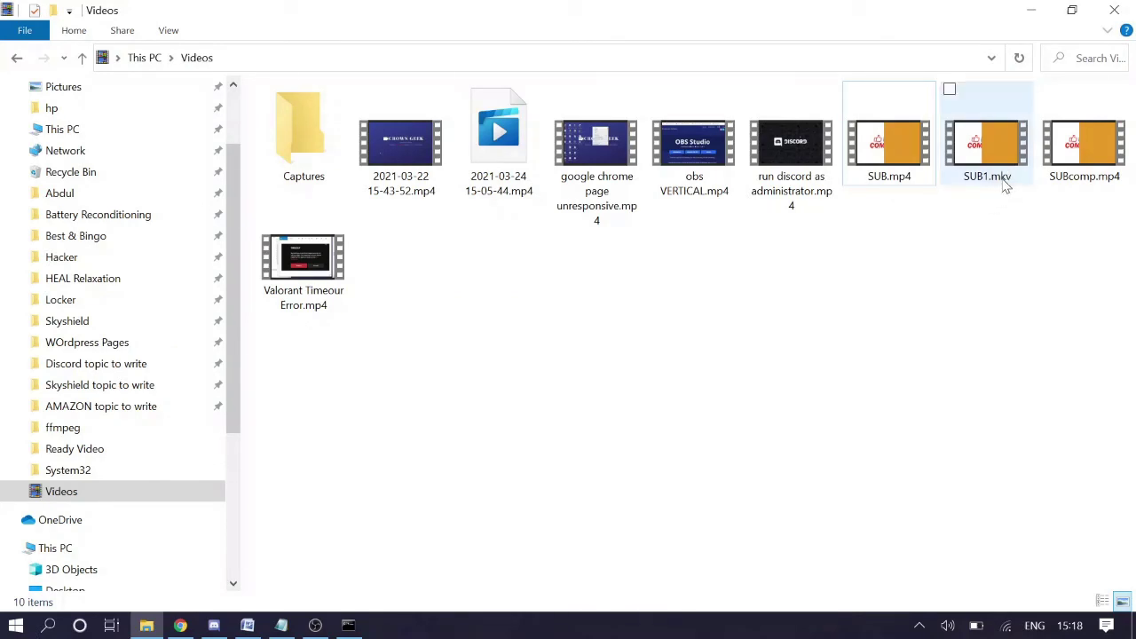
pyautogui.moveTo(1002, 186)
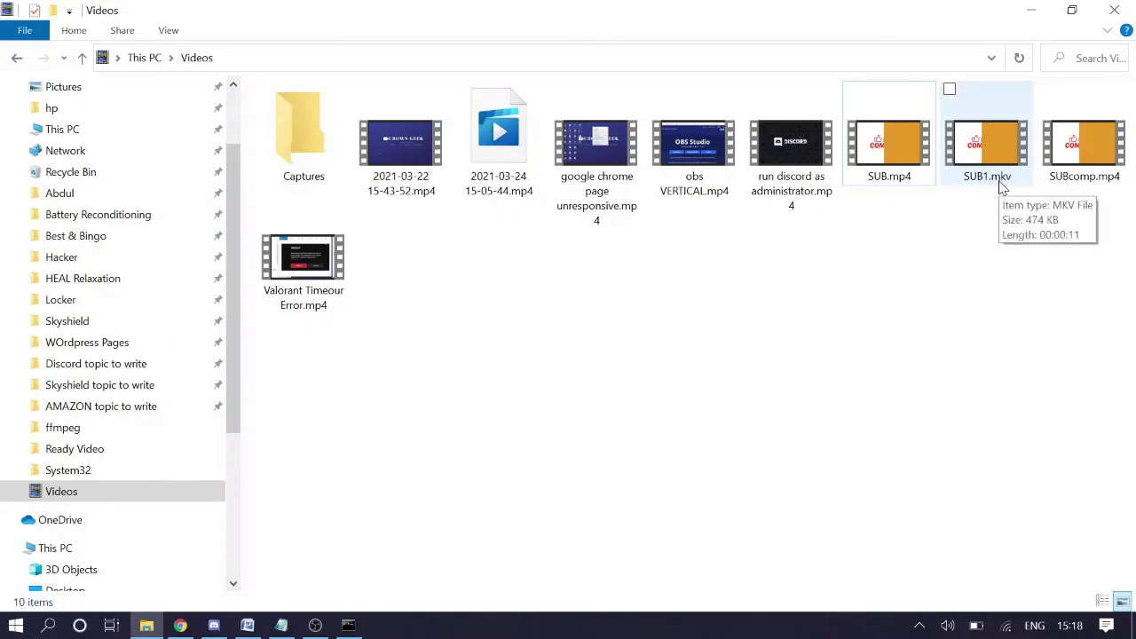